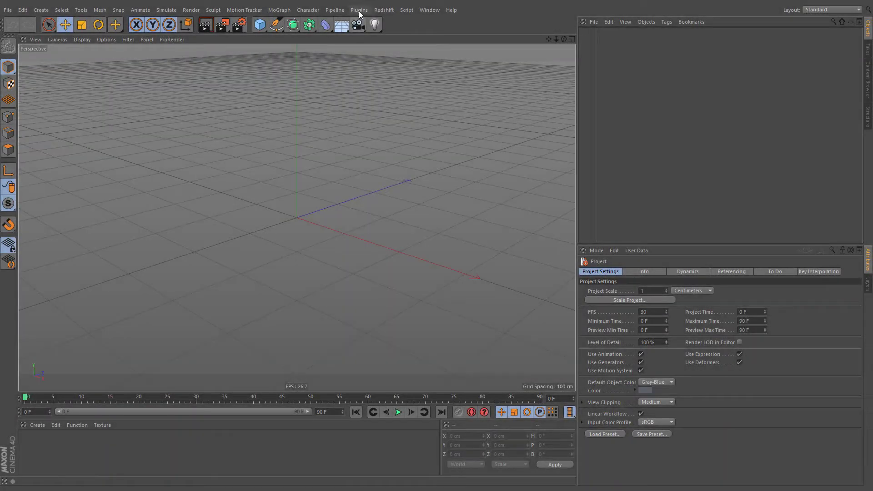
- Add a Topowire object and a sphere, and make the sphere a child of Topowire
left_click(359, 10)
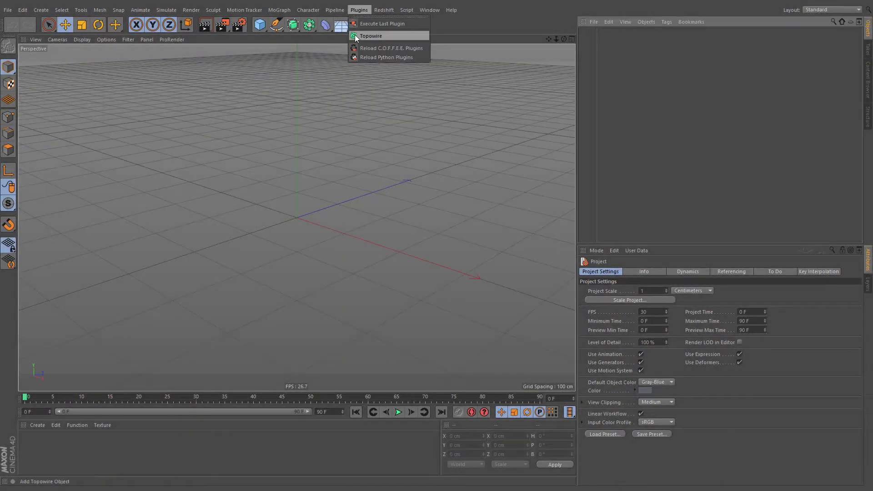
left_click(399, 35)
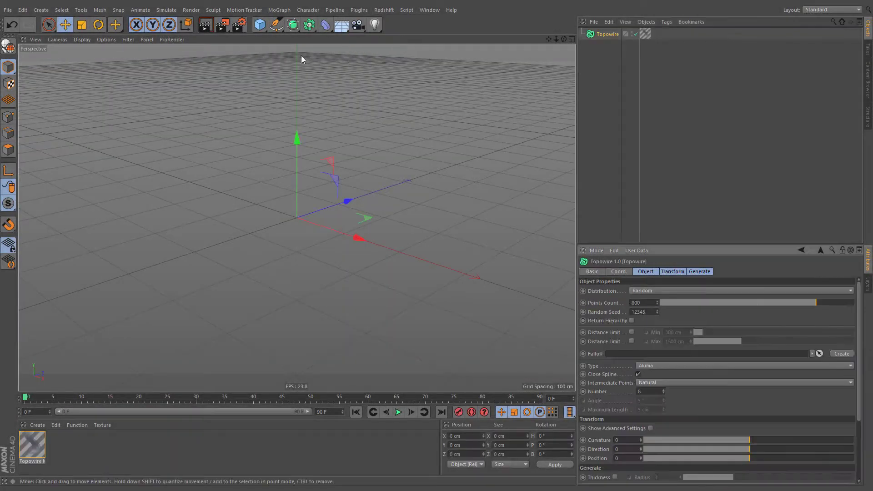
left_click(260, 24)
left_click(428, 55)
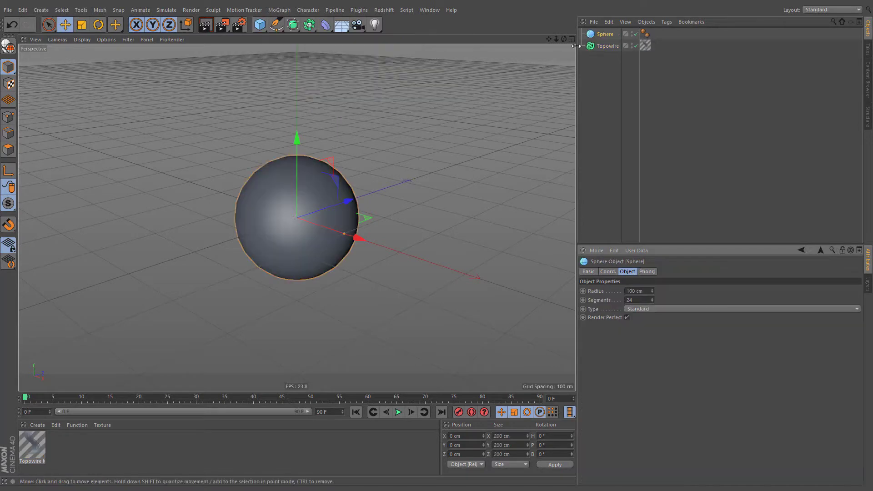
left_click_drag(600, 35, 594, 47)
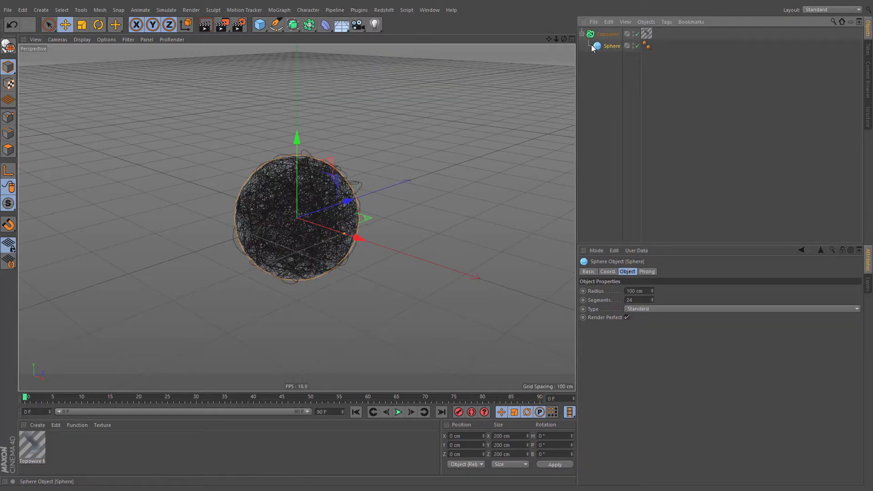
- Add an area light positioned at about Y 106 cm and Z -378 cm, and render the view
left_click(375, 25)
left_click(466, 86)
left_click_drag(328, 163, 94, 152)
left_click(203, 29)
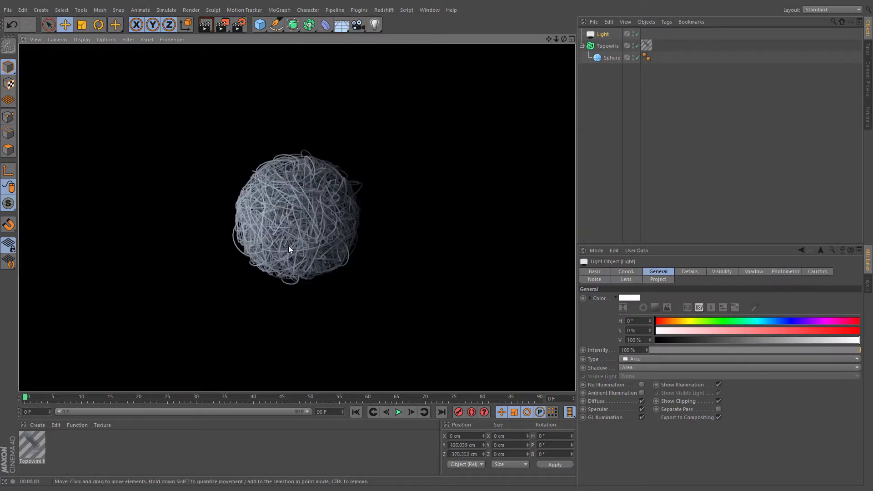
- Keep Topowire's distribution on Random, raise its points count to 5000, and render the view
left_click(591, 47)
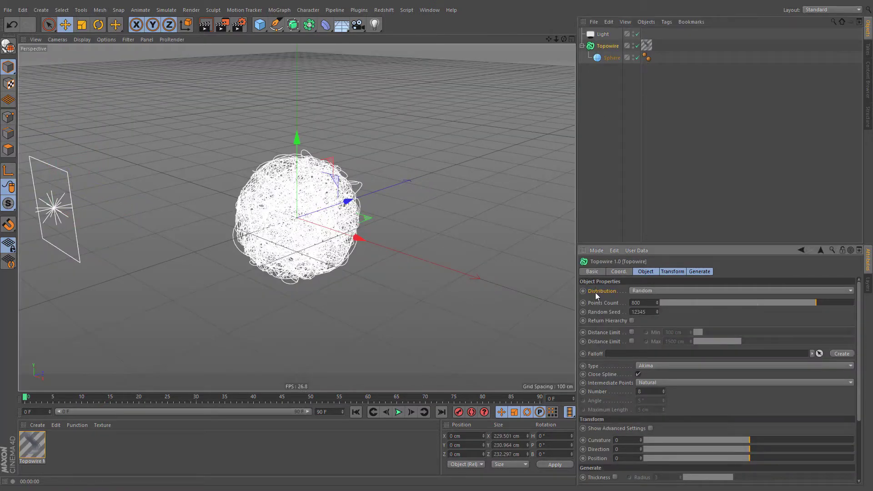
left_click(634, 292)
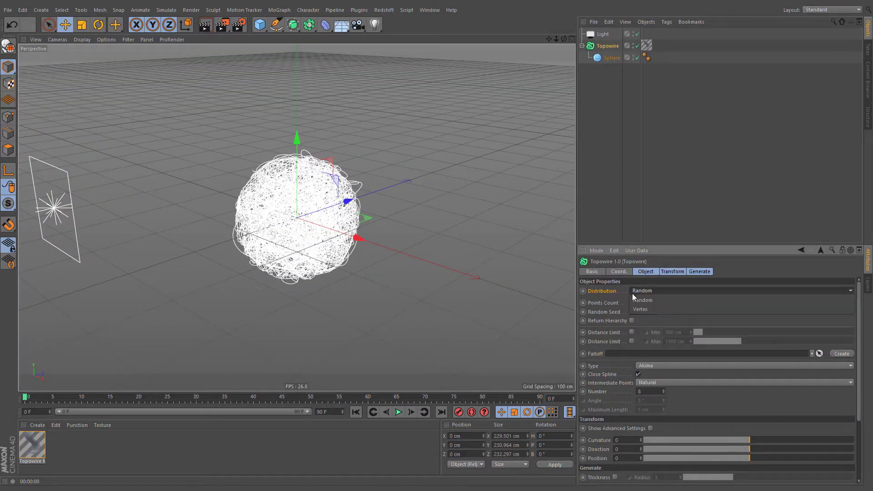
left_click(677, 298)
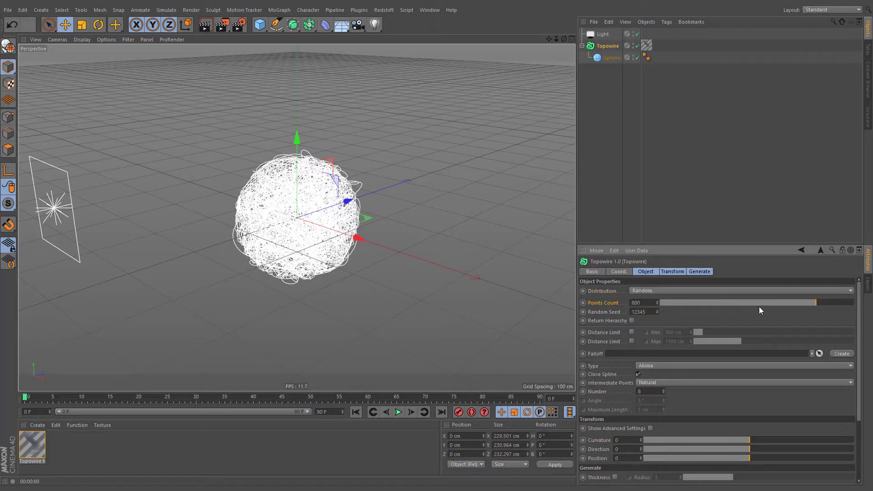
left_click_drag(817, 306, 853, 305)
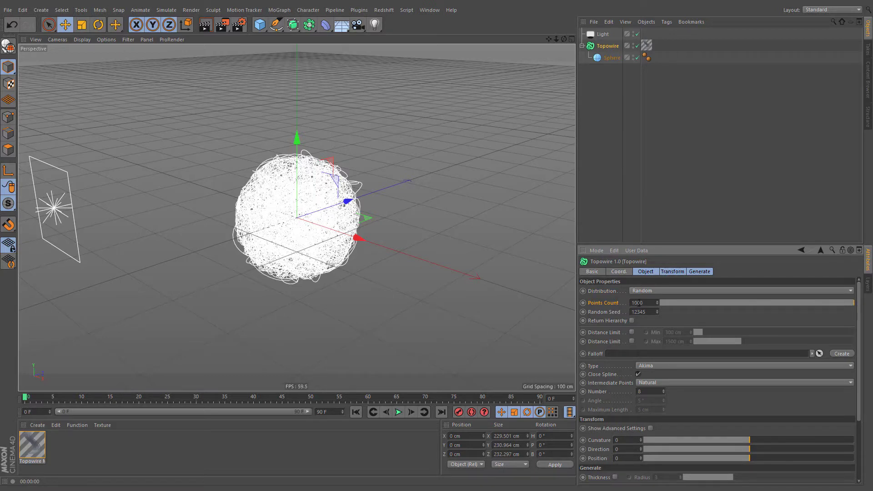
left_click_drag(635, 303, 628, 308)
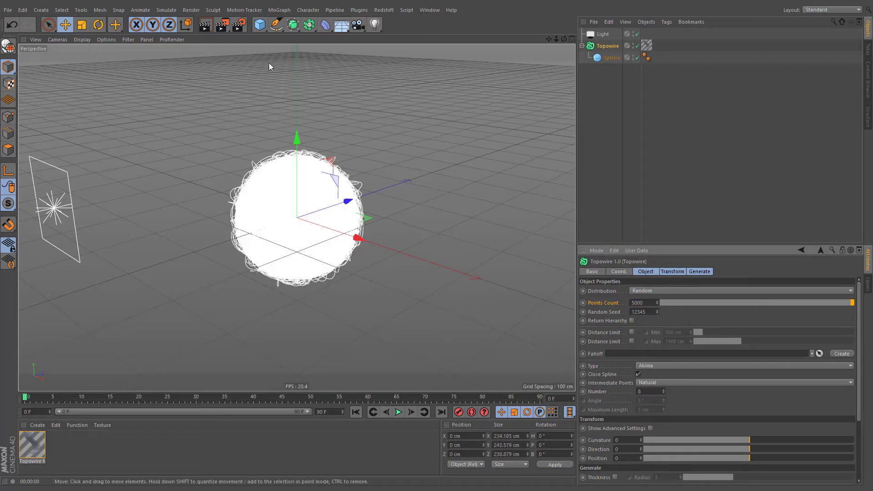
left_click(205, 25)
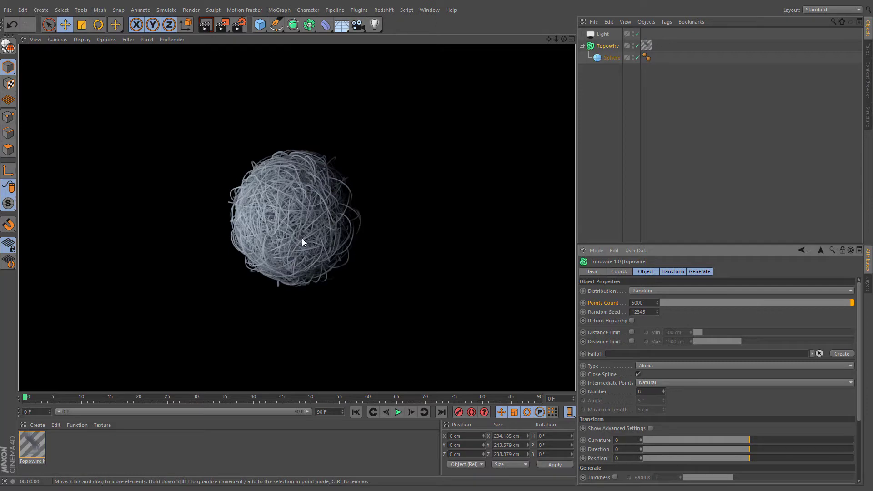
- Set Topowire's points count to 100 and raise the random seed through several successive values
left_click_drag(801, 307, 681, 302)
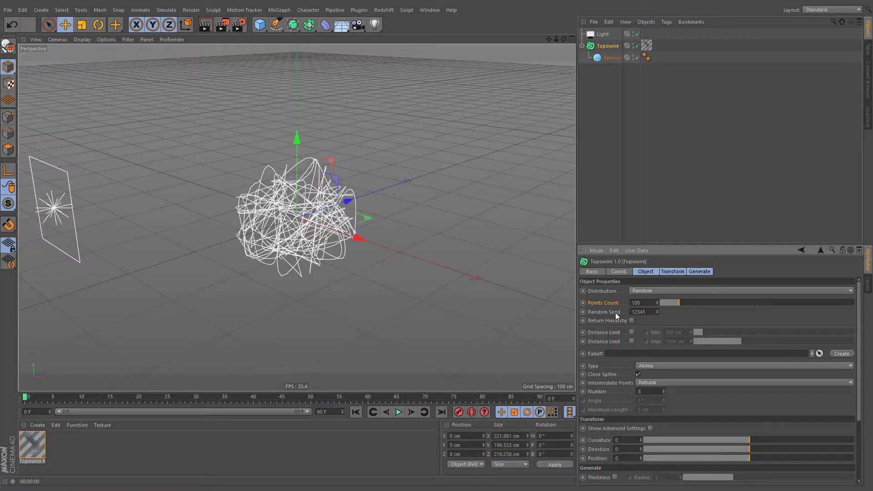
left_click(657, 310)
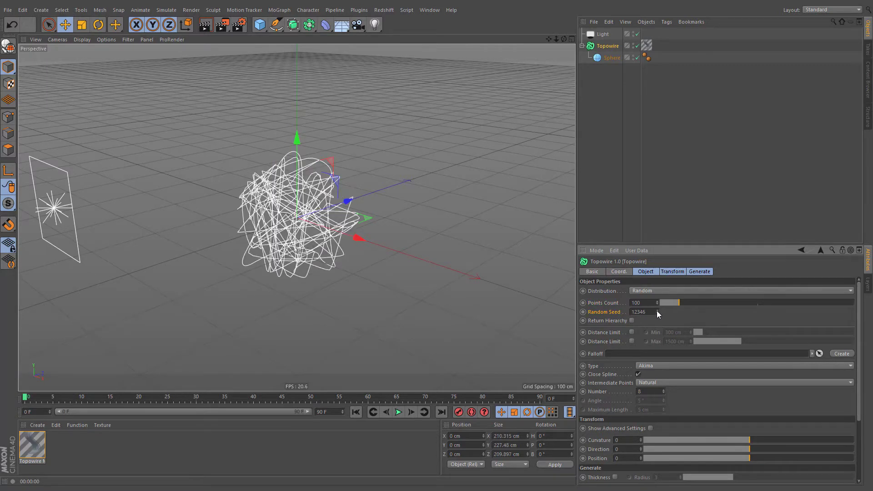
left_click(657, 310)
left_click(657, 310)
left_click(657, 310)
left_click(657, 311)
left_click(657, 310)
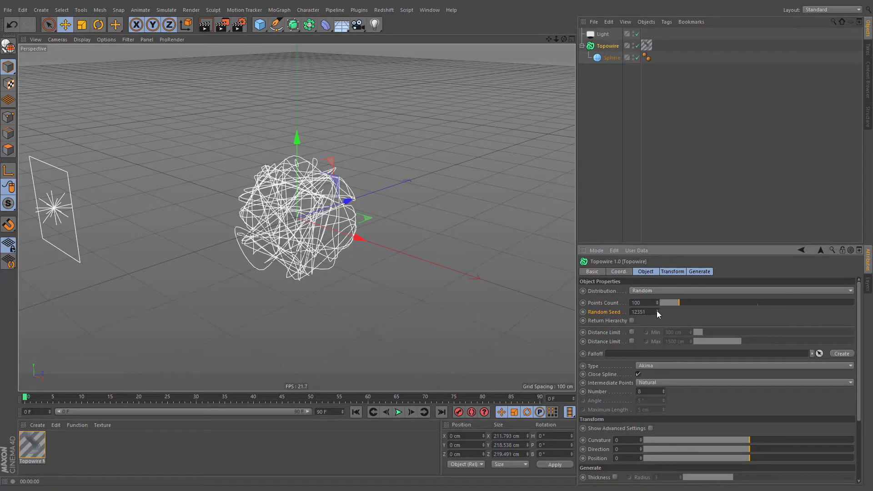
left_click(657, 310)
left_click(657, 310)
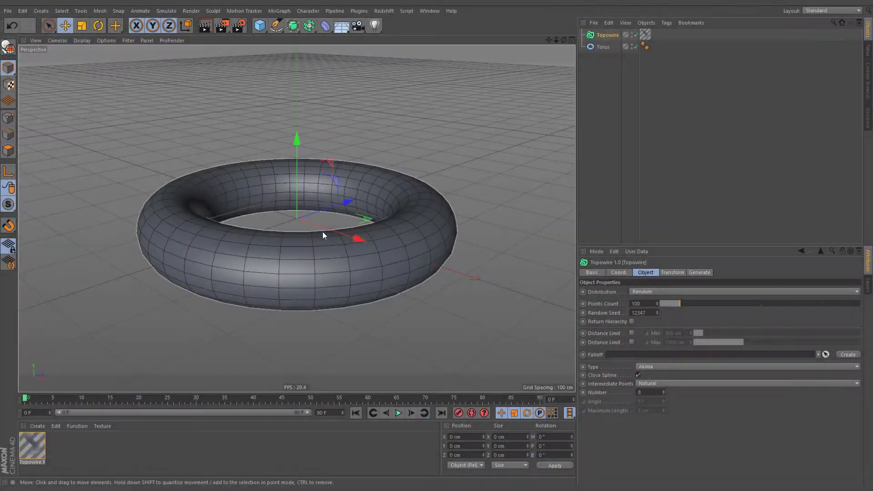
- Set Topowire's distribution to Vertex and nest the torus under it with an adjusted number of ring segments
left_click(636, 292)
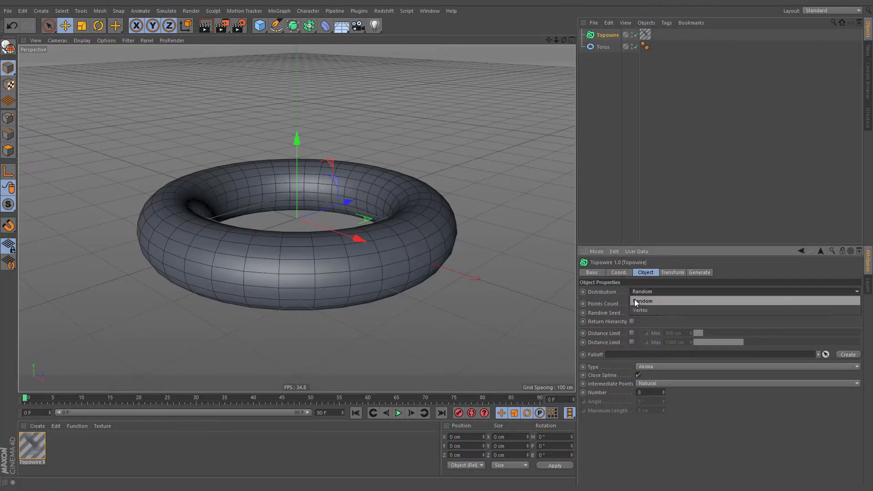
left_click(669, 310)
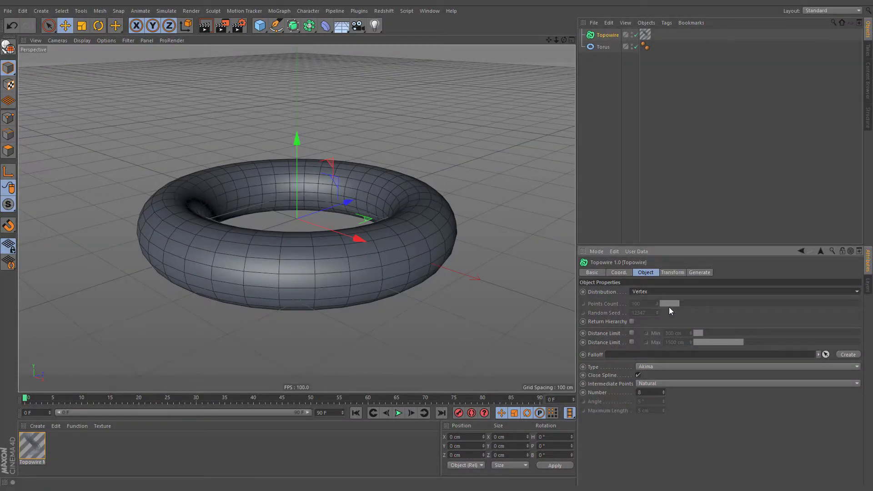
left_click_drag(602, 46, 599, 37)
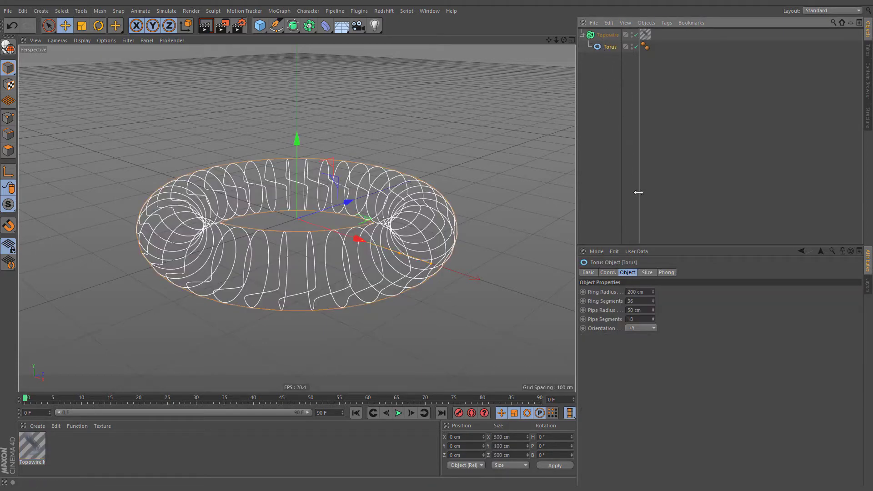
left_click(652, 300)
mouse_move(652, 304)
left_mouse_down()
mouse_move(654, 334)
mouse_move(654, 287)
left_mouse_up()
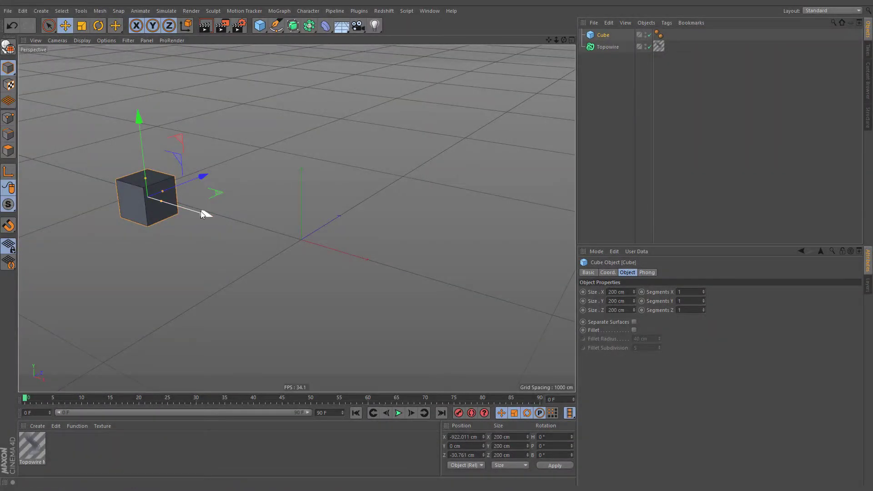
- Duplicate the cube along X to about 266 cm and nest both cubes under Topowire
left_click_drag(203, 213, 422, 278, "ctrl")
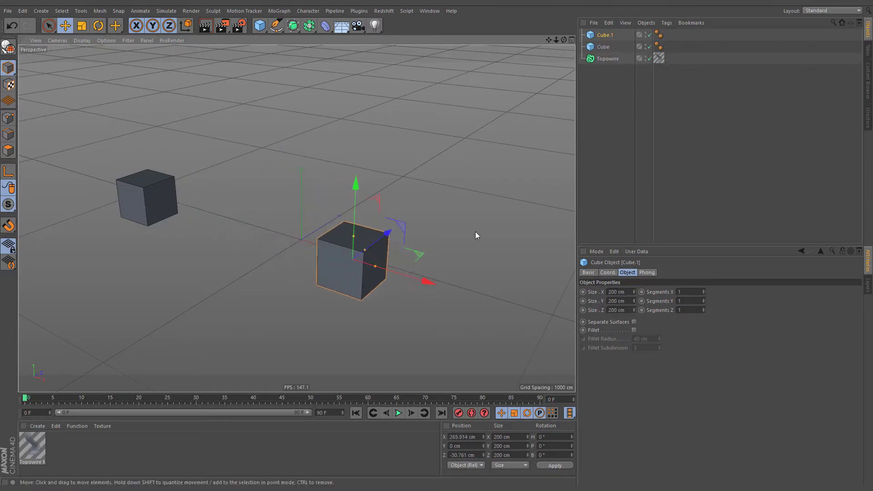
left_click(597, 47, "ctrl")
left_click_drag(596, 48, 597, 58)
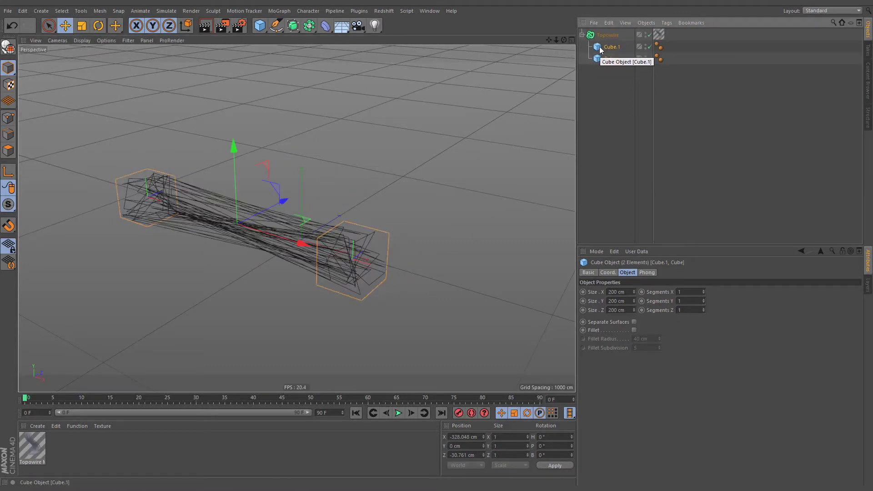
- Duplicate the original cube along Z to about 1681 cm, and copy that duplicate along X to about 231 cm
left_click(600, 58)
left_click_drag(203, 184, 360, 107, "ctrl")
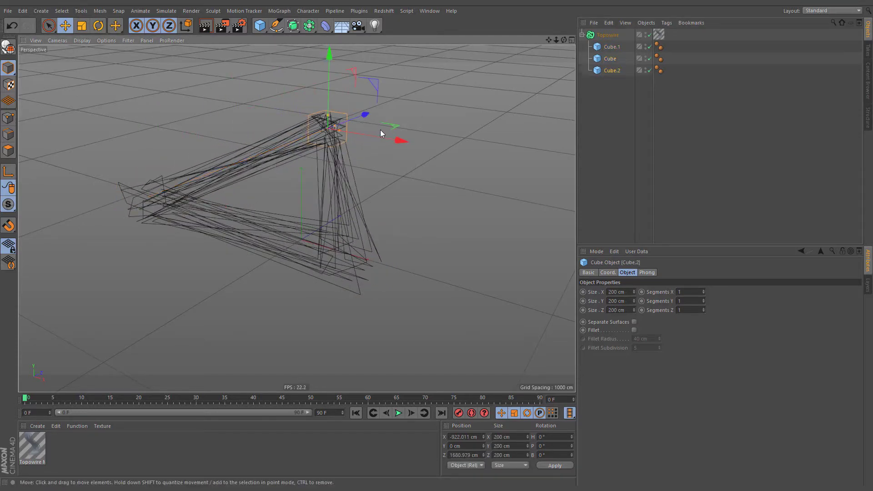
left_click_drag(390, 137, 549, 188, "ctrl")
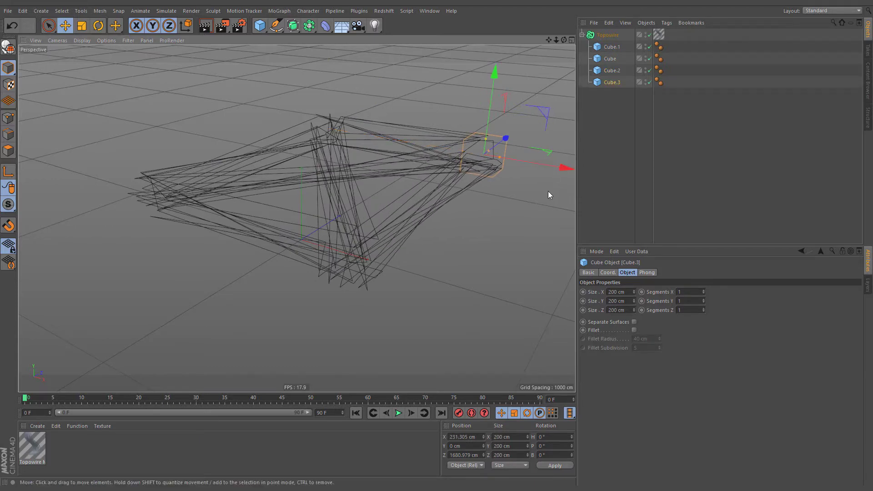
- Enable Return Hierarchy on Topowire and turn on its minimum and maximum distance limits
left_click(592, 36)
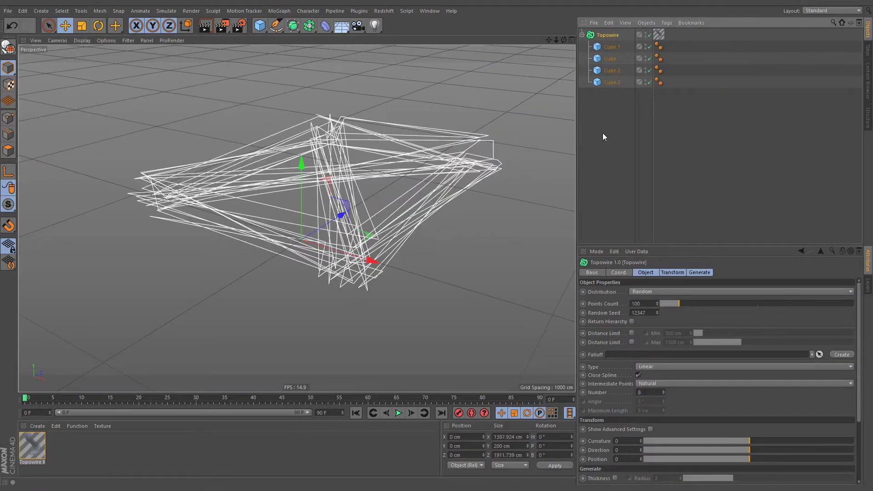
left_click(631, 321)
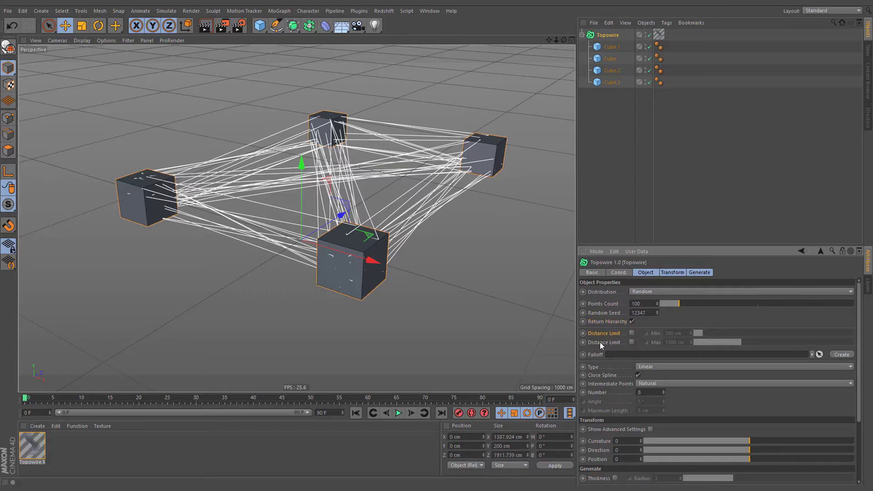
left_click(631, 334)
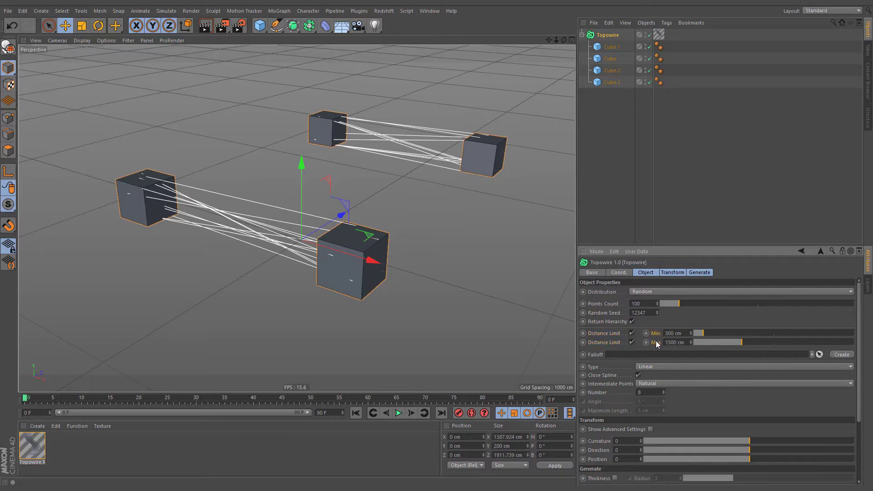
- Add a fifth cube behind the original cube by duplicating it, and disable both Topowire distance limits
left_click(610, 59)
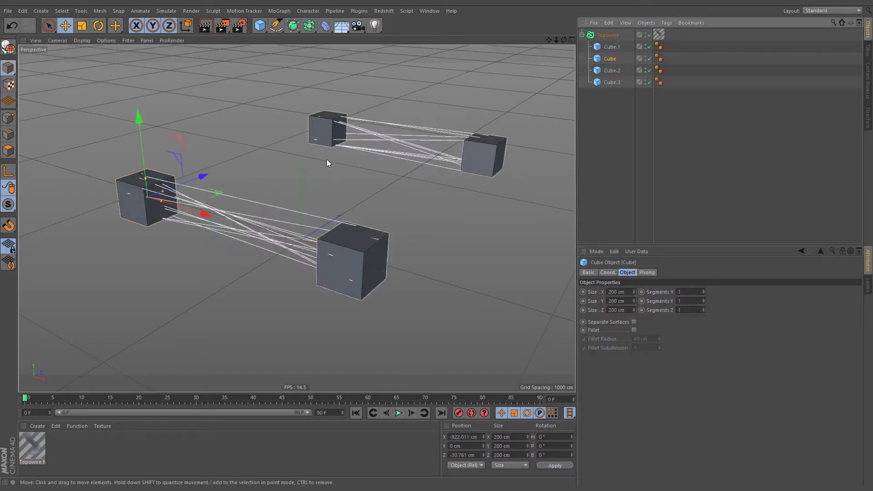
left_click_drag(198, 180, 214, 123)
left_click(600, 35)
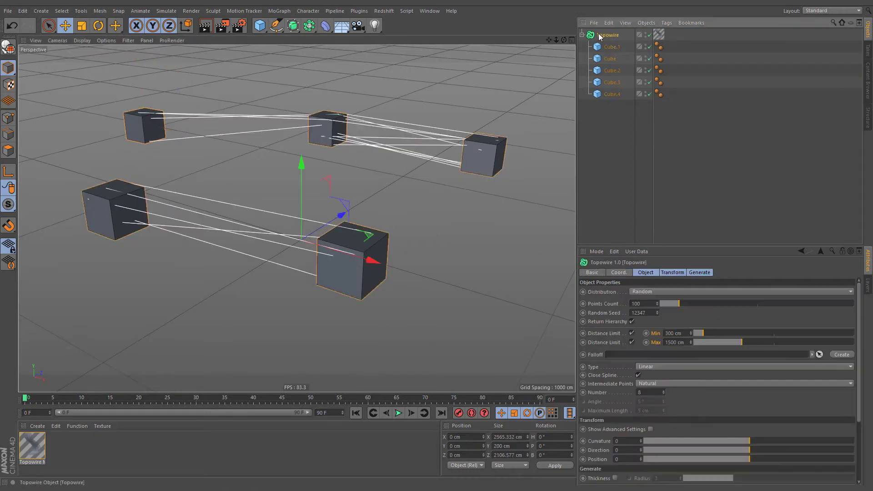
left_click(632, 342)
left_click(631, 333)
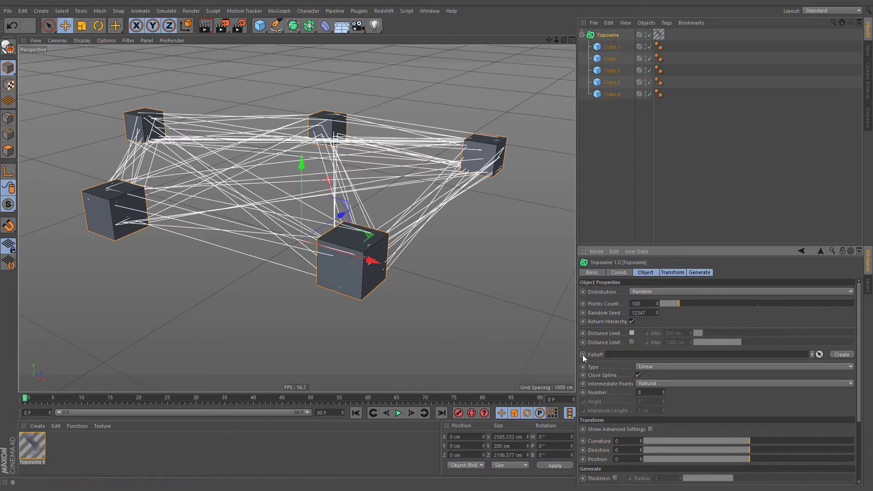
- Create a falloff for Topowire and enlarge it around the front cube
left_click(594, 356)
left_click(841, 354)
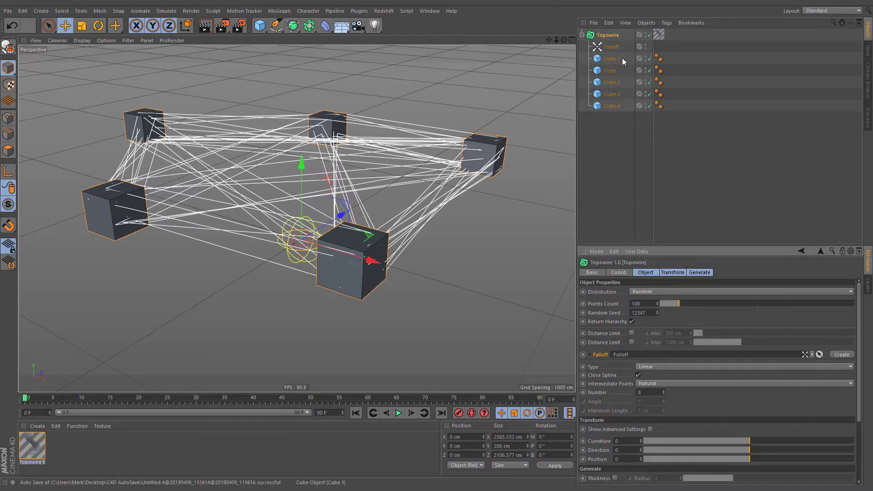
key("t")
left_click_drag(198, 268, 386, 299)
key("e")
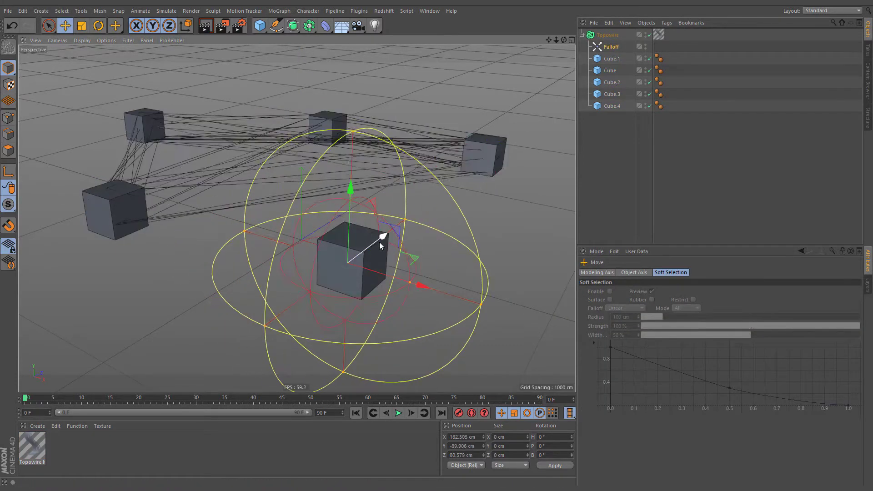
- Enlarge the falloff further and move it to the far-left cube and along X across the wires
left_click_drag(384, 240, 201, 128)
key("t")
left_click_drag(98, 227, 167, 231)
key("e")
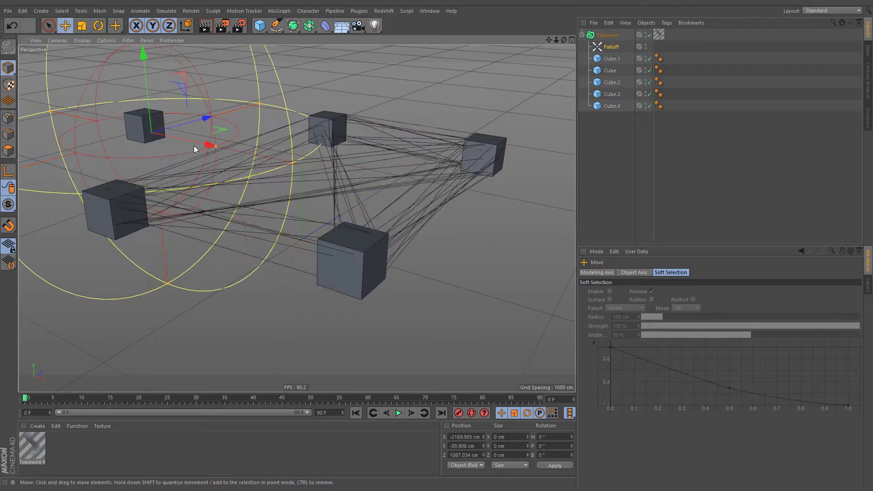
left_click_drag(193, 147, 503, 156)
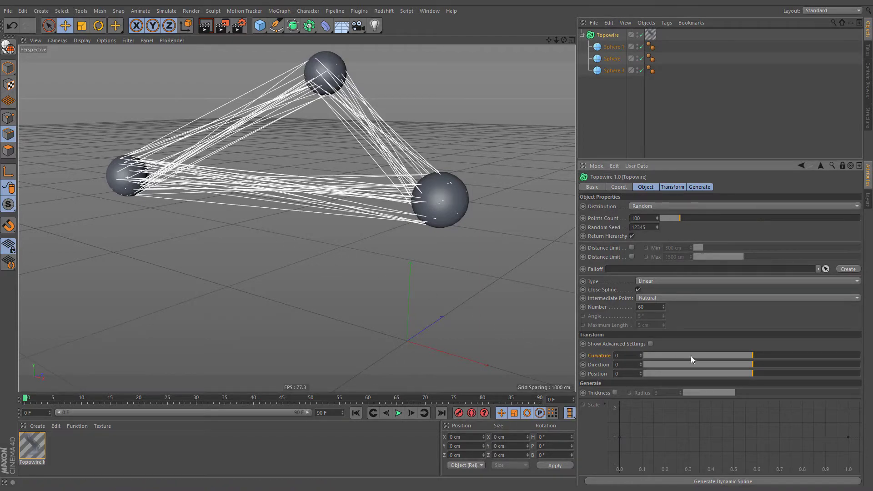
- Set Topowire's curvature to -500 on the three spheres and enable the minimum distance limit
left_click_drag(742, 351, 637, 361)
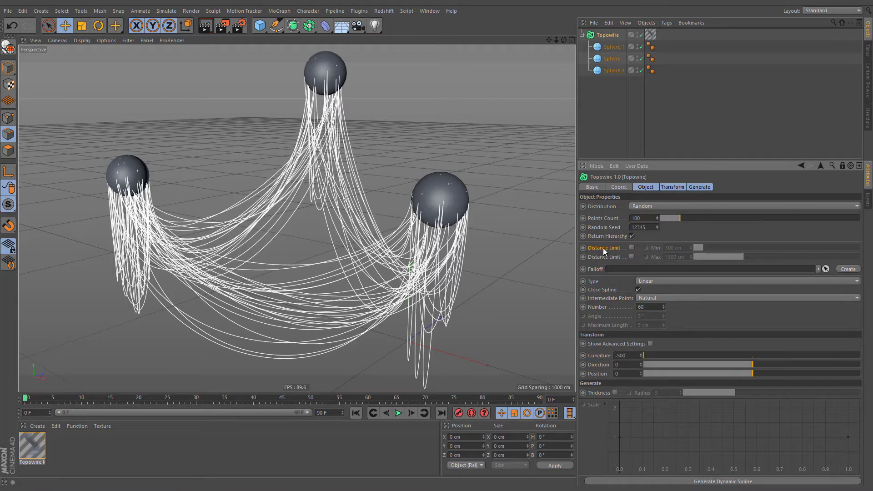
left_click(632, 248)
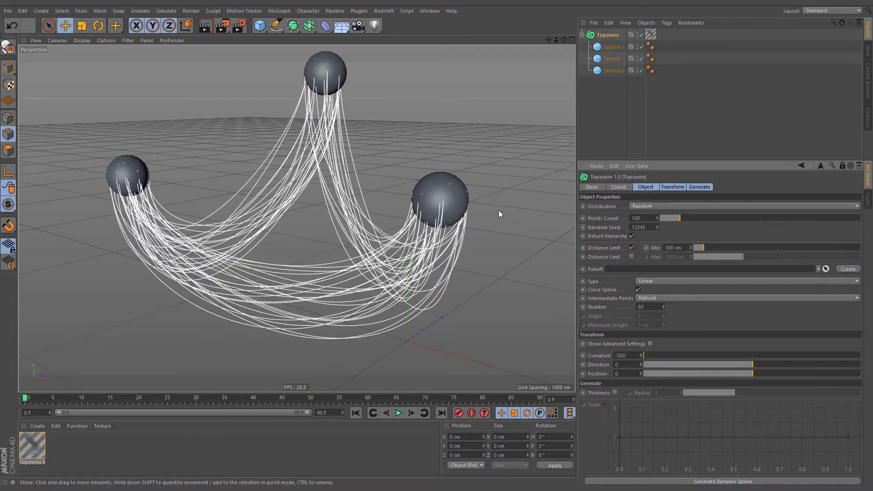
- Show the spheres as wireframes in the perspective viewport, with the wire ends on the nearest sphere in close view
right_click_drag(443, 194, 454, 143, "alt")
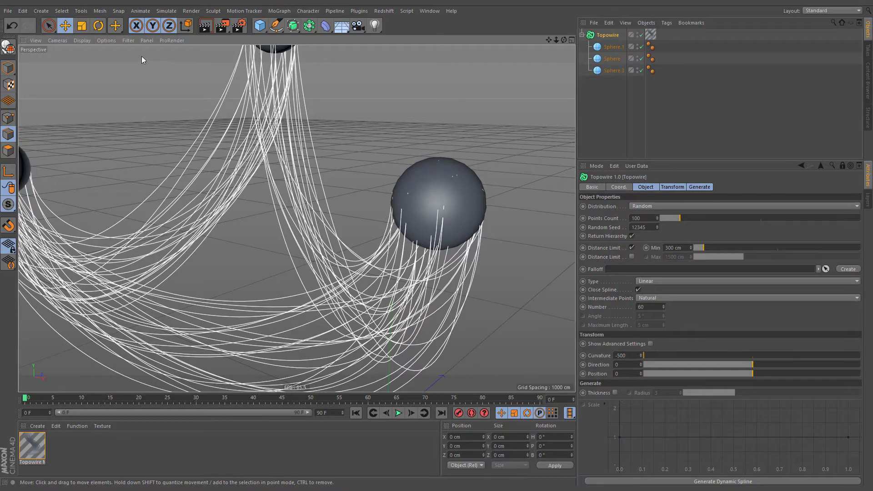
left_click(82, 40)
left_click(87, 118)
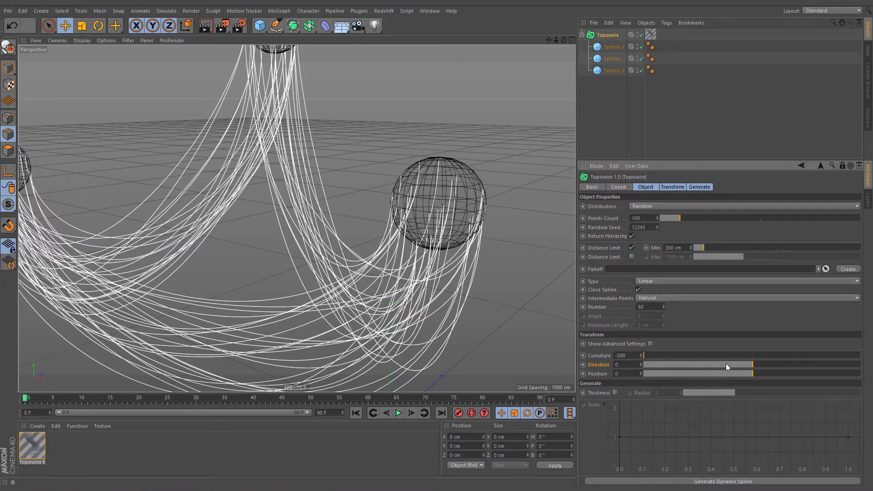
- Set Topowire's direction and position both to -70
left_click_drag(748, 363, 677, 367)
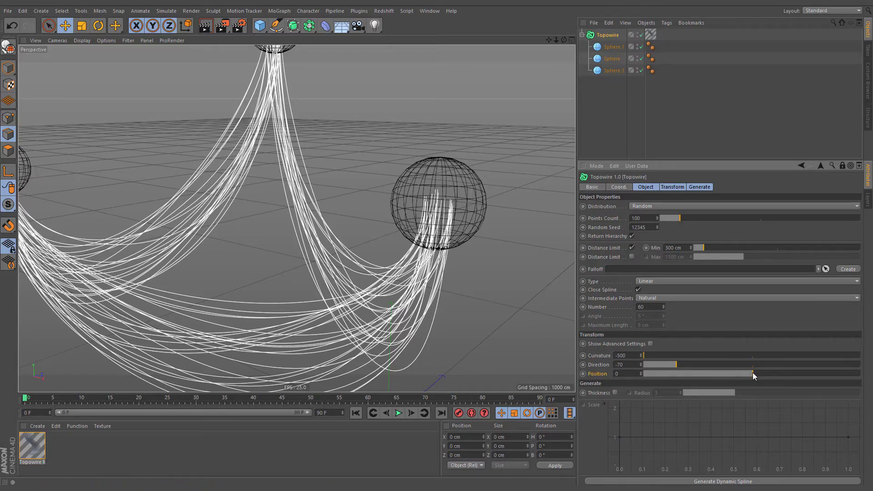
left_click_drag(753, 373, 676, 375)
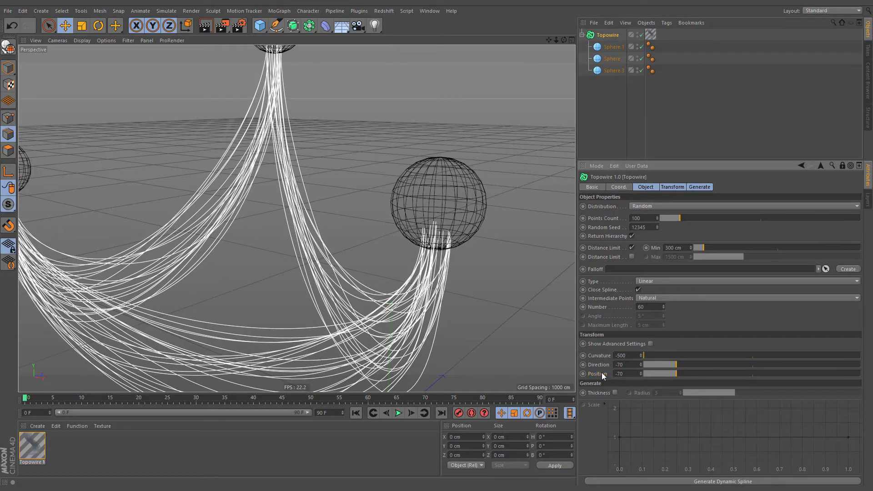
left_click(82, 40)
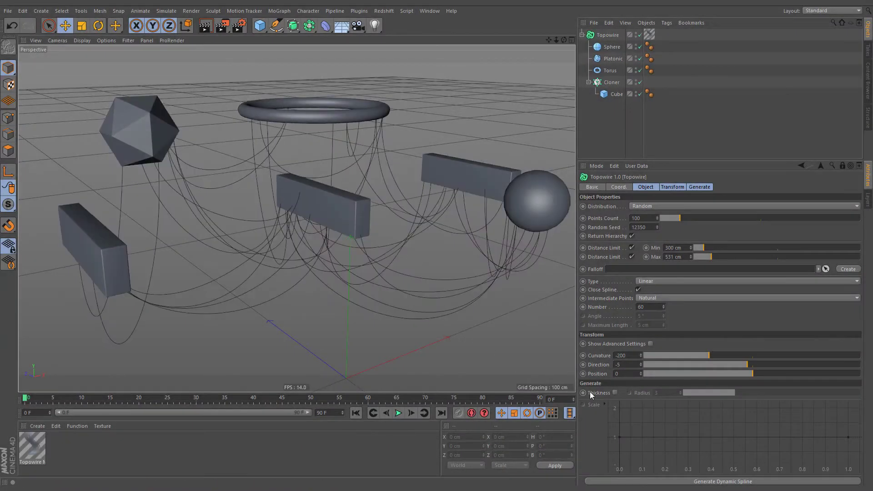
- Enable Topowire's thickness and set the radius to 10
left_click(615, 392)
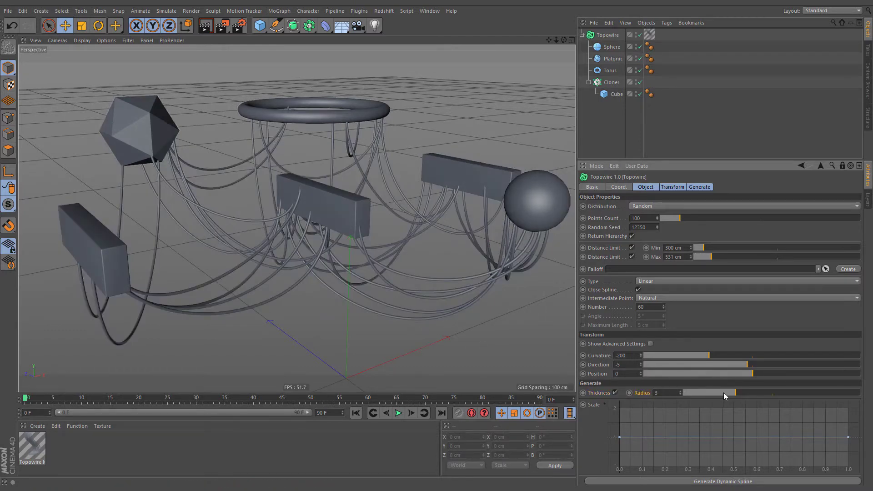
left_click_drag(724, 392, 707, 406)
left_click_drag(828, 396, 865, 397)
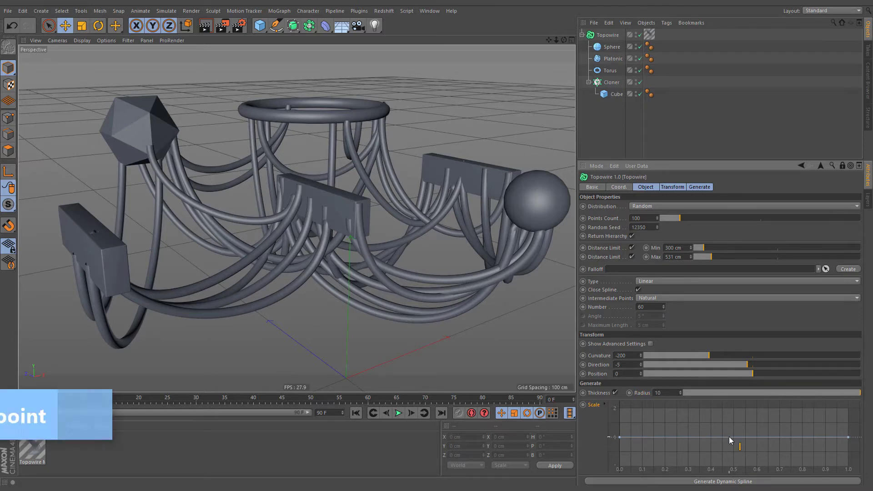
- Add points to the scale curve so the wires thin out in the middle and thicken near both ends
left_click_drag(729, 437, 728, 470, "ctrl")
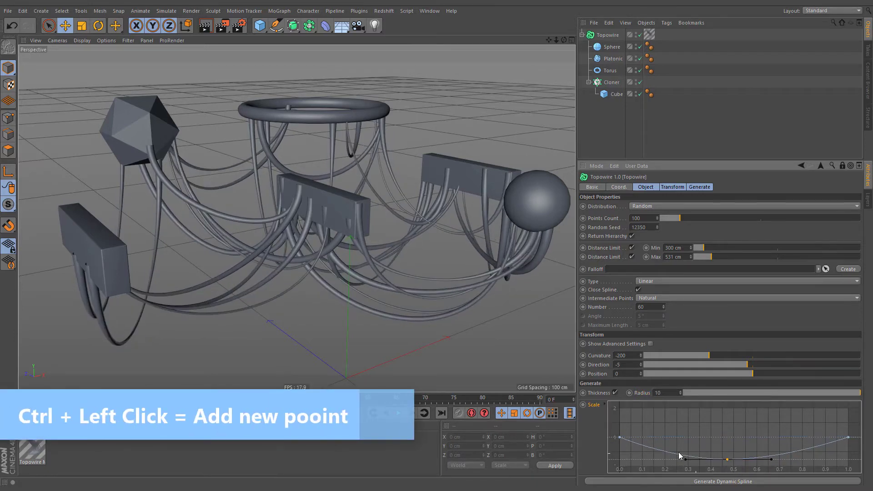
left_click_drag(656, 449, 660, 424, "ctrl")
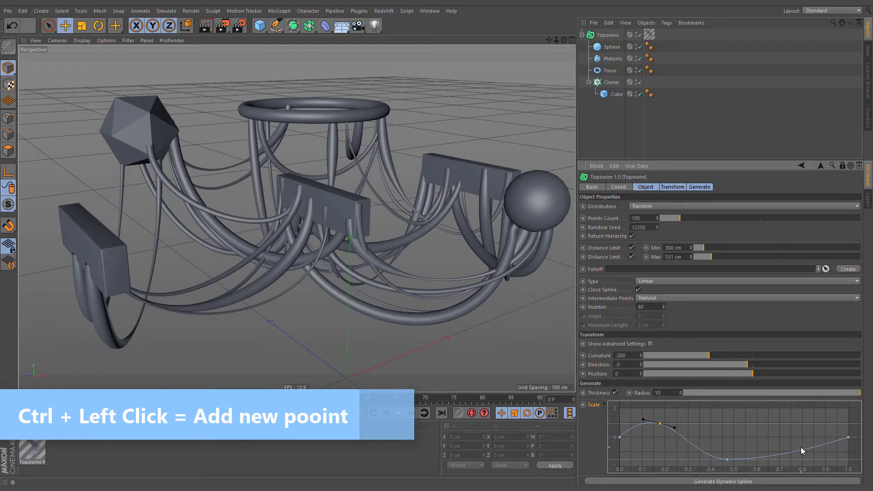
left_click_drag(801, 447, 819, 424, "ctrl")
left_click(749, 459)
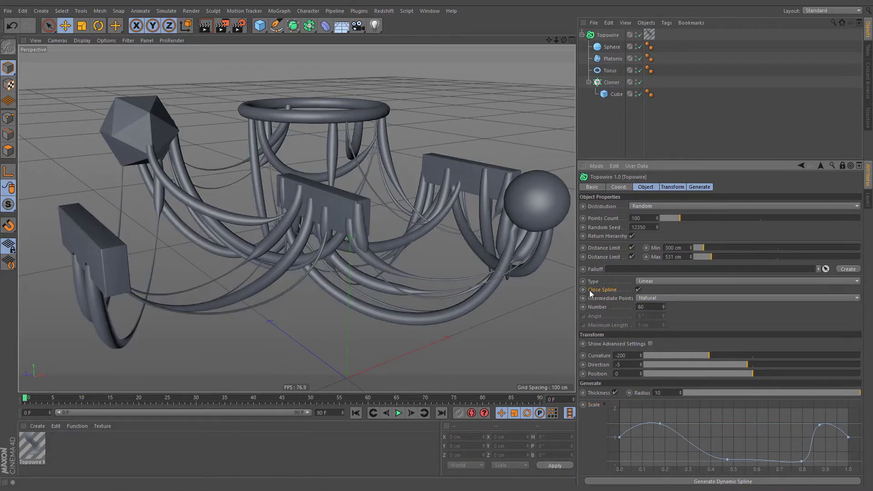
- Disable Close Spline and taper the wires with a lowered middle point on the scale curve and a smaller radius
left_click(639, 290)
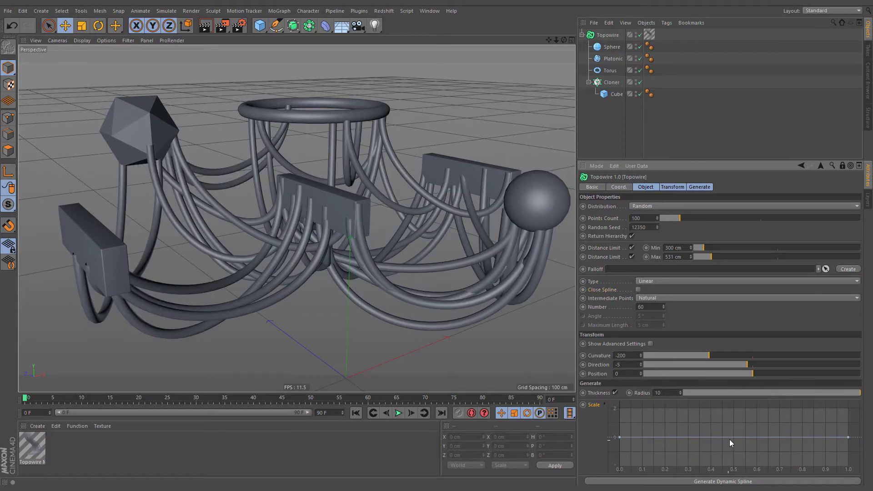
left_click_drag(729, 438, 733, 459)
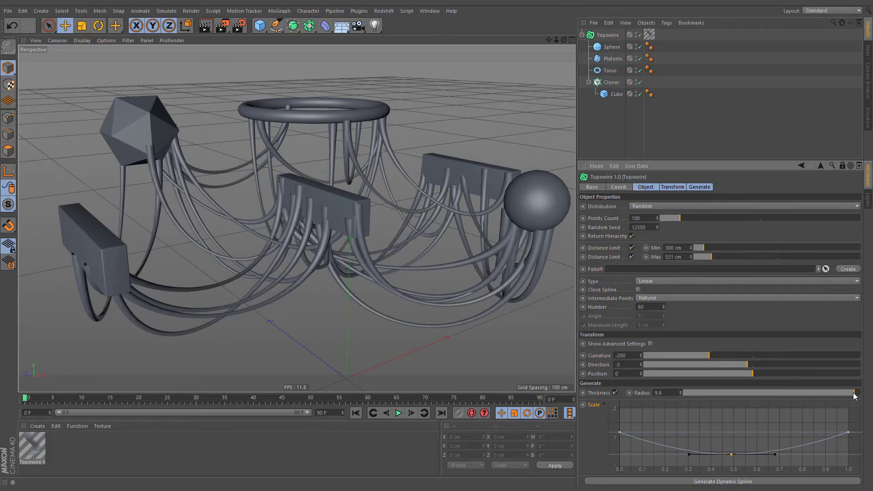
left_click_drag(854, 395, 775, 402)
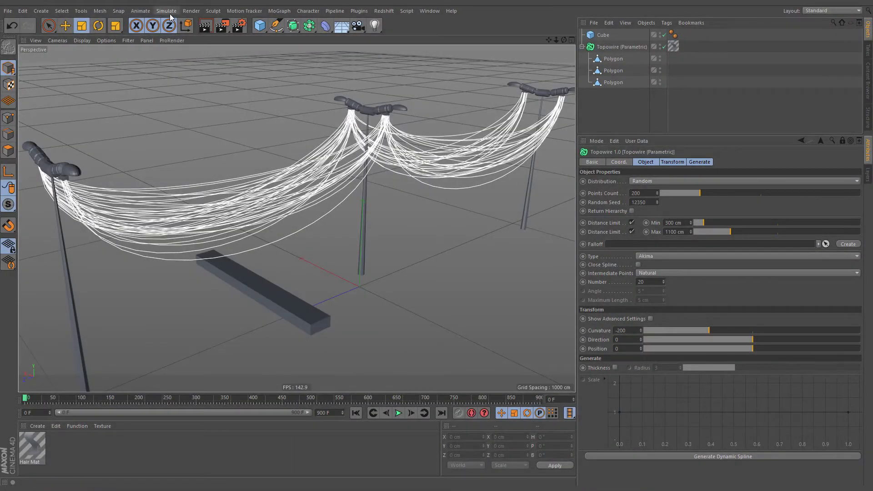
- Add a Wind particle force to the scene with the power poles
left_click(170, 13)
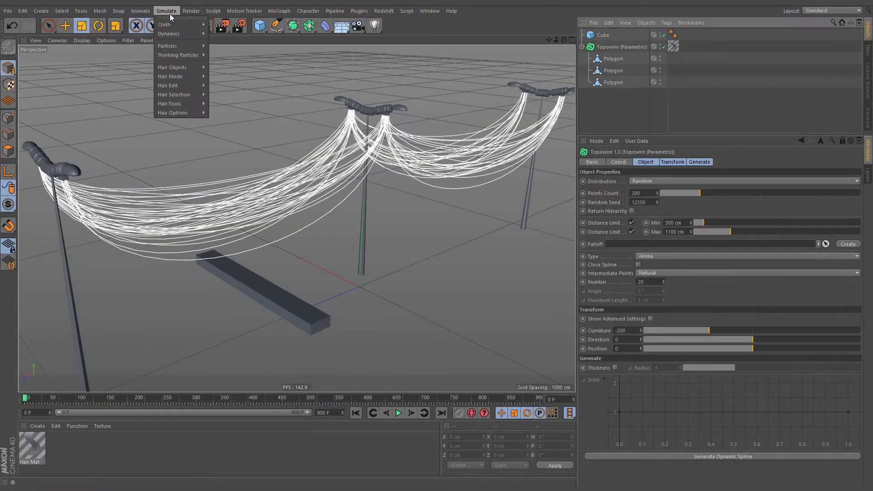
mouse_move(166, 46)
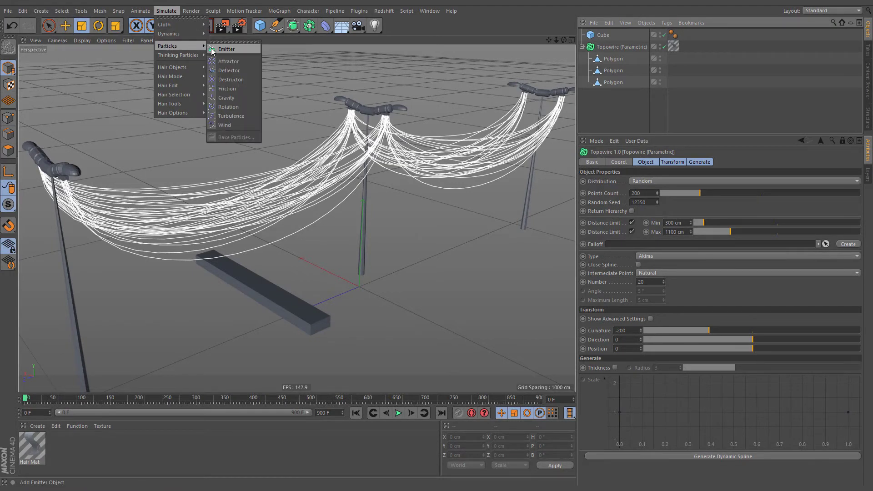
left_click(244, 125)
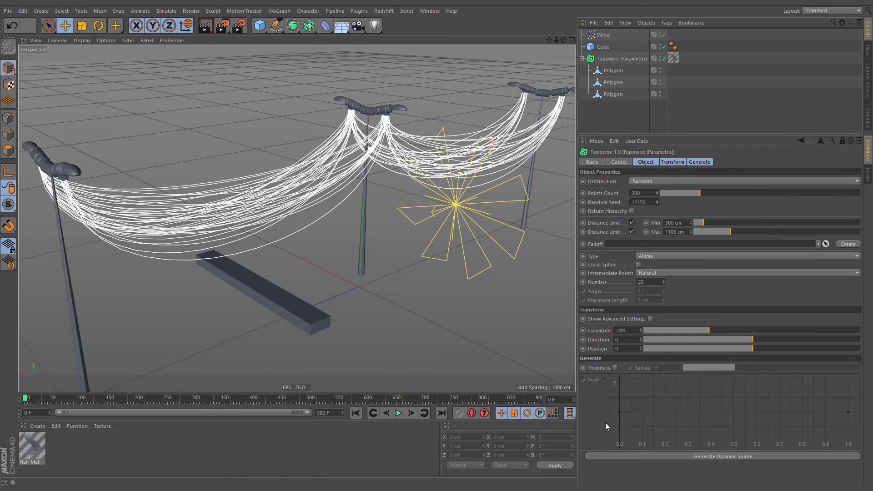
- Generate a dynamic spline from the Topowire object, select it and play the simulation
left_click(771, 455)
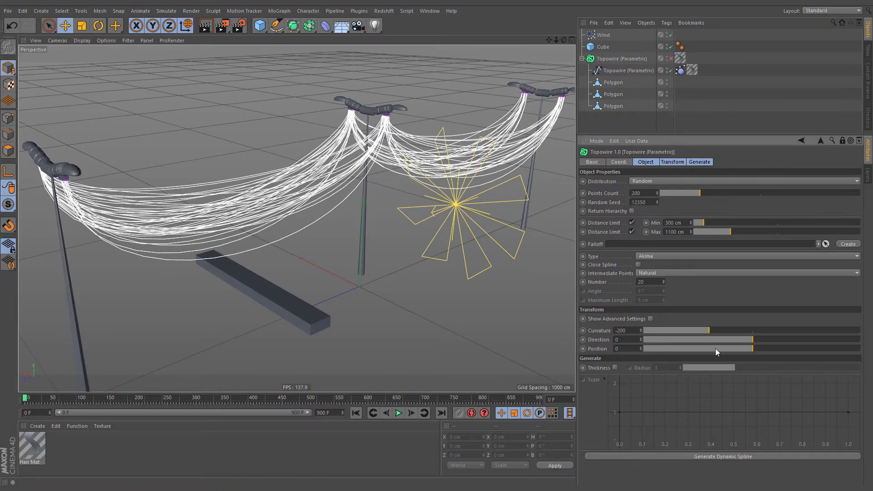
left_click(597, 74)
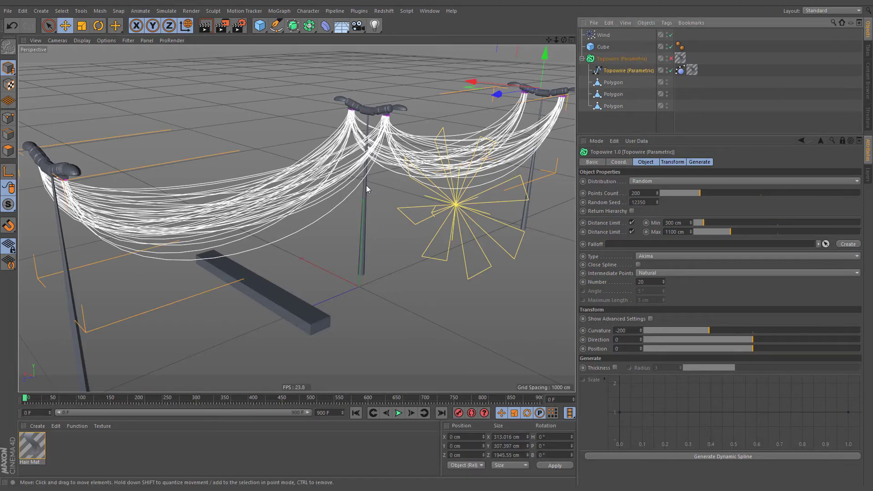
left_click(400, 414)
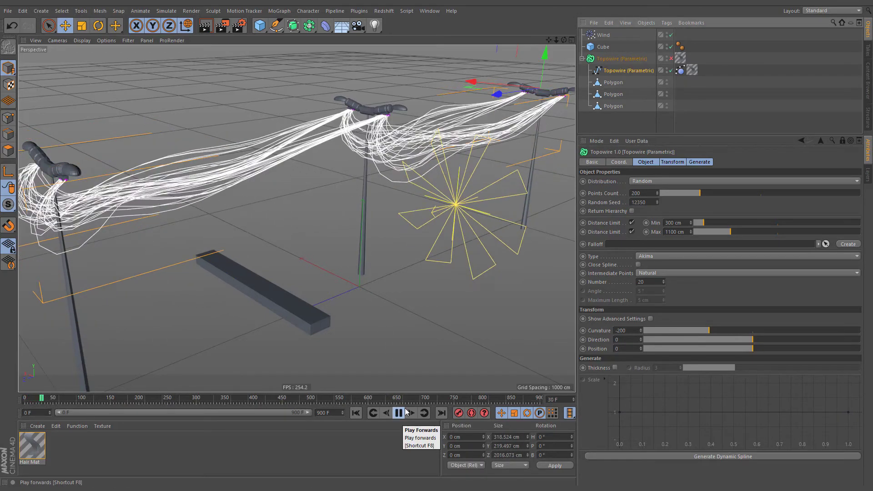
- Rotate the Wind object about its vertical axis while the simulation plays to change the wind direction
left_click(457, 207)
key("r")
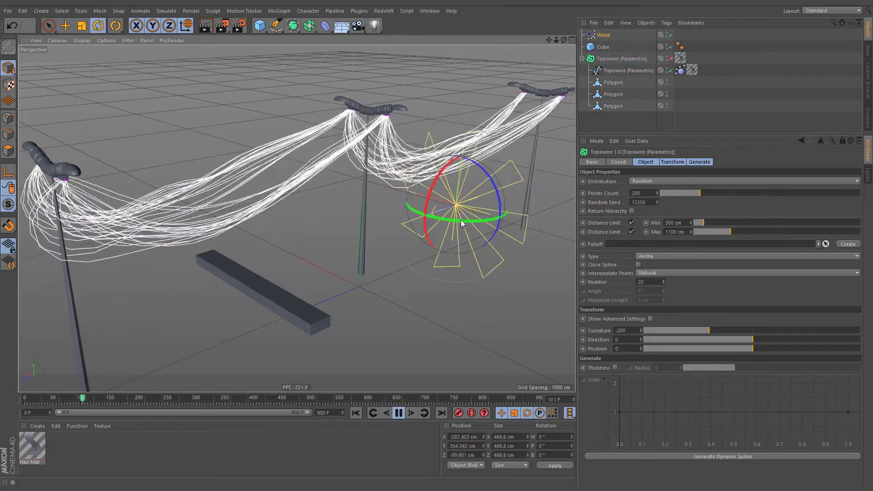
left_click_drag(460, 220, 393, 205)
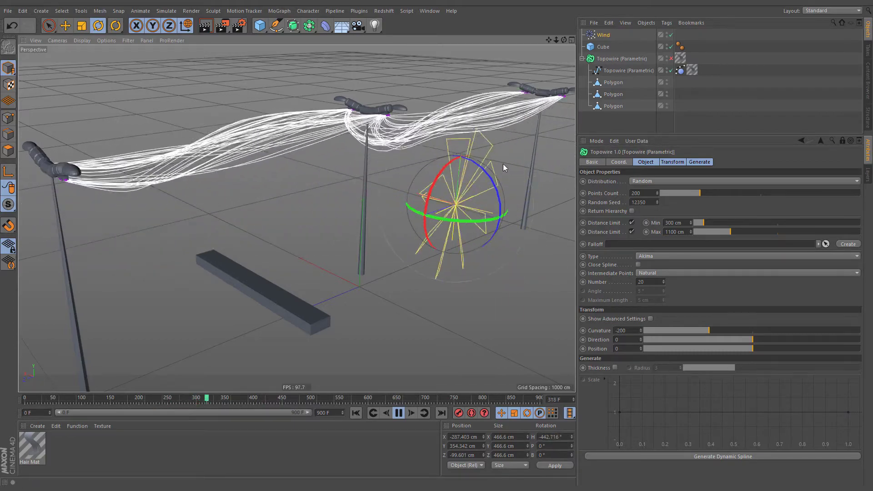
left_click_drag(503, 164, 457, 170)
- Give the cube a Hair Collider tag and move it into the hanging wires between the two nearest poles
left_click(601, 47)
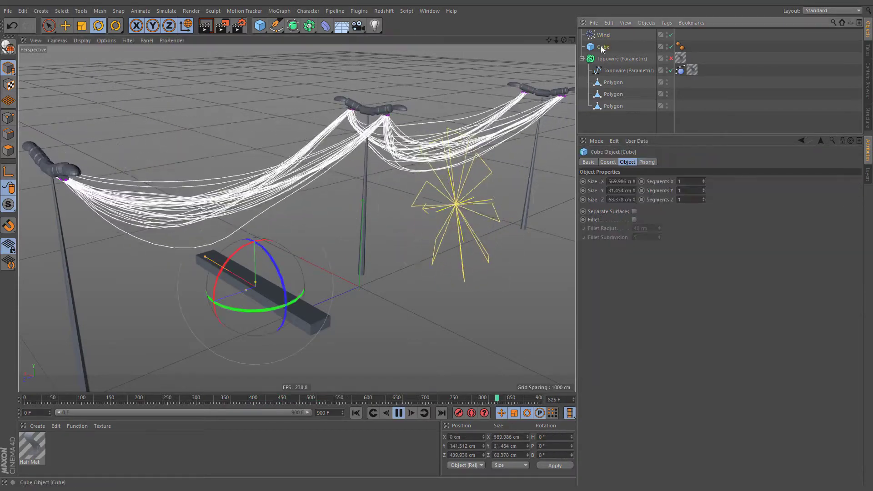
right_click(602, 48)
mouse_move(628, 79)
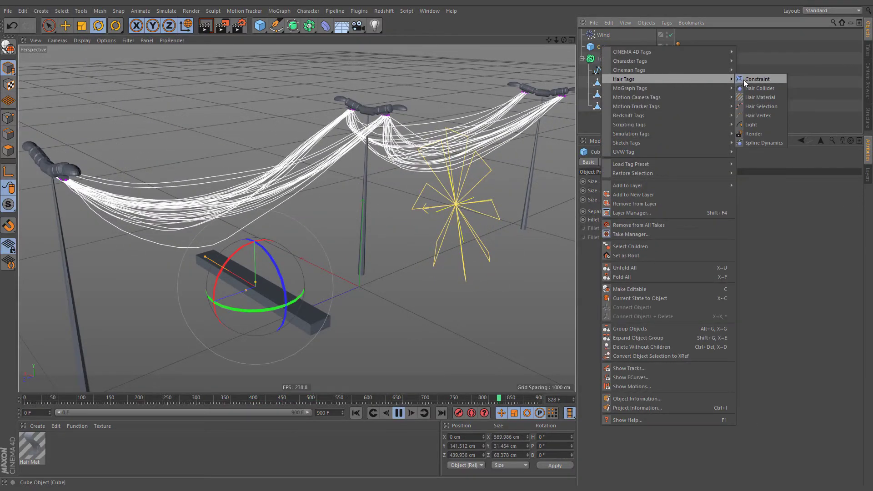
left_click(775, 89)
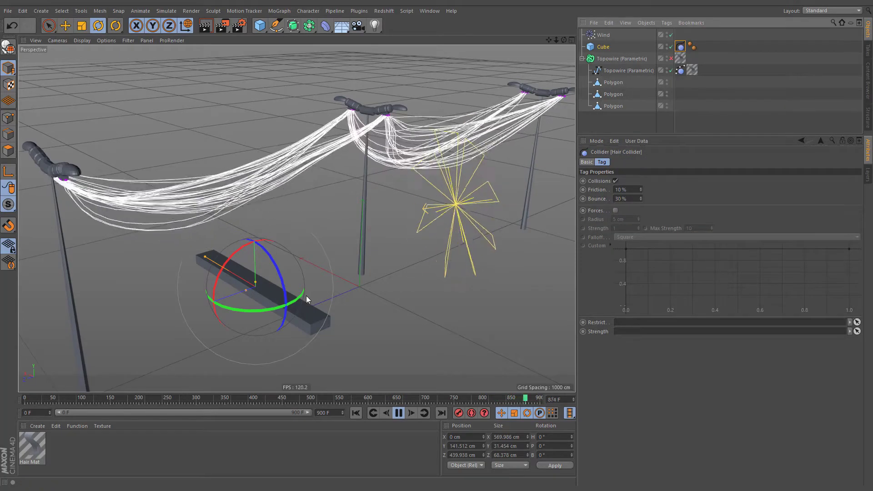
key("e")
left_click_drag(306, 295, 328, 285)
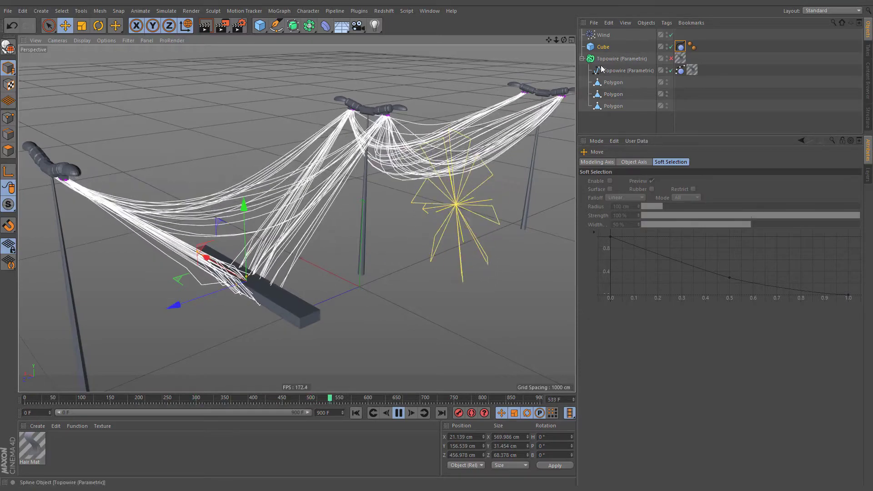
- Delete the generated dynamic spline and re-enable the parametric Topowire object
left_click(617, 59)
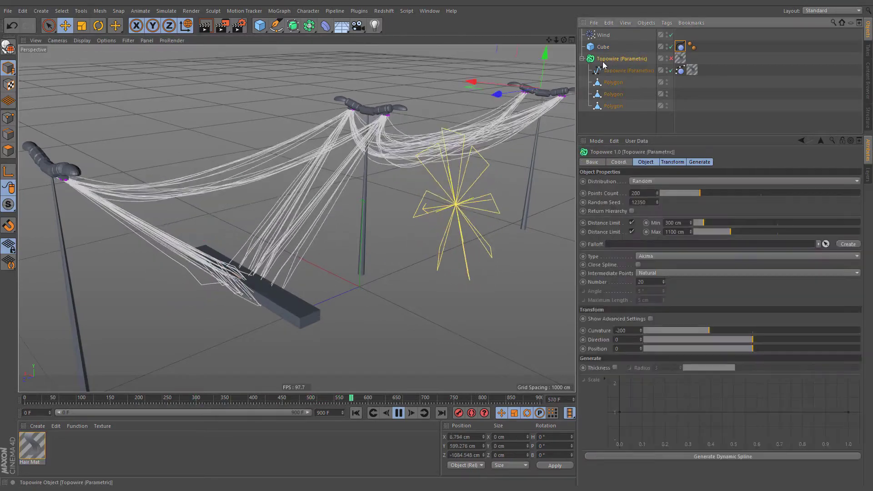
left_click(629, 70)
key("Delete")
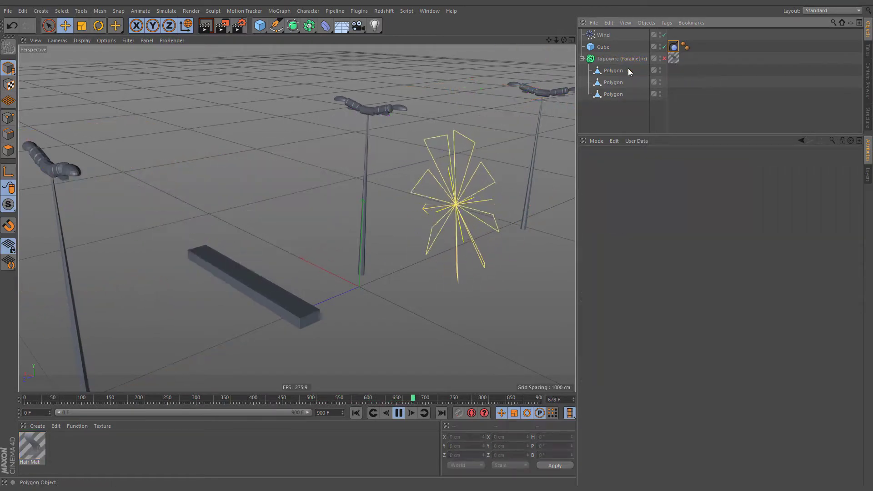
left_click(664, 58)
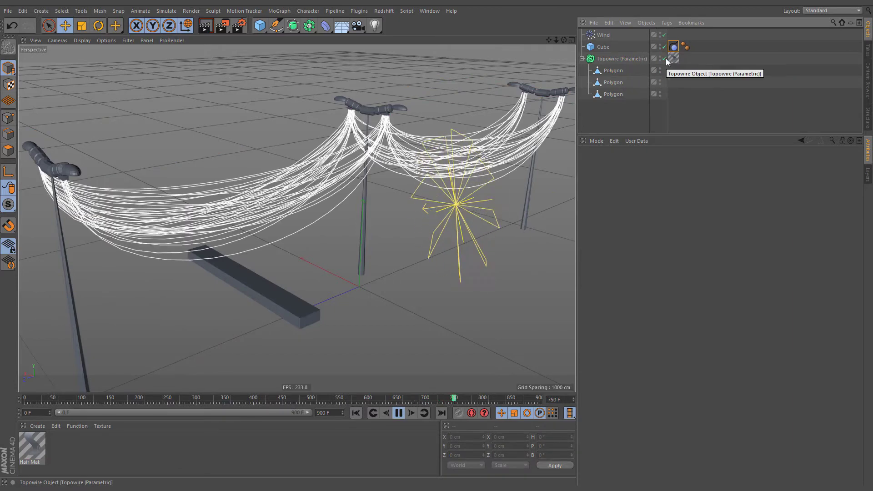
- Set Topowire's curvature to -259, points count to 86, random seed to 12354 and intermediate points number to 60
left_click(630, 57)
left_click_drag(710, 331, 702, 312)
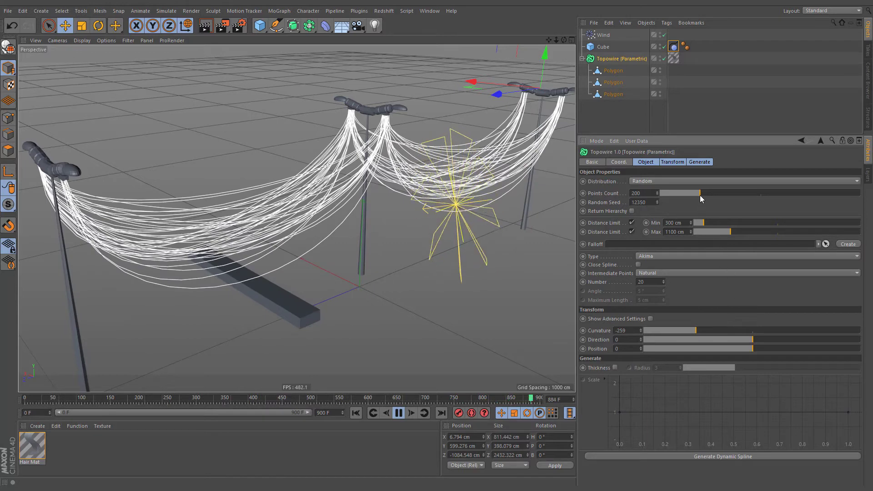
left_click_drag(700, 198, 678, 191)
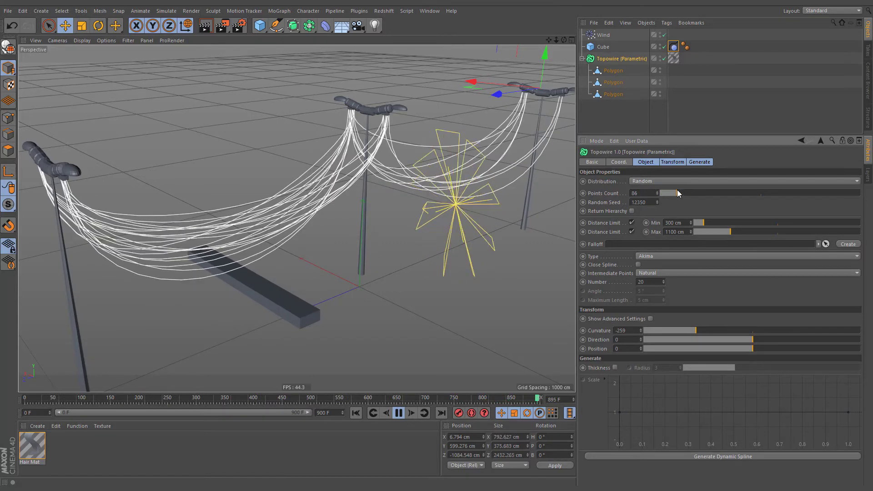
left_click(657, 200)
left_click(657, 201)
left_click(657, 200)
left_click(657, 200)
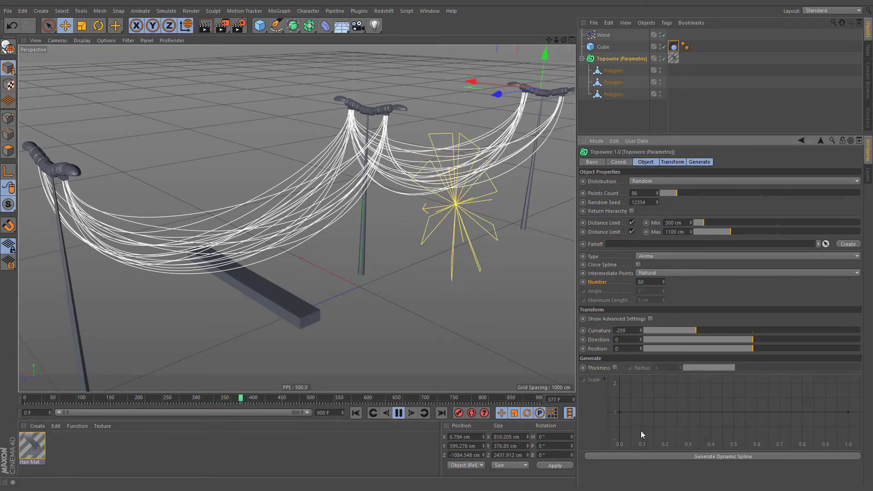
- Generate a new dynamic spline from the adjusted Topowire and test how the cube collides with the simulated wires
left_click(641, 456)
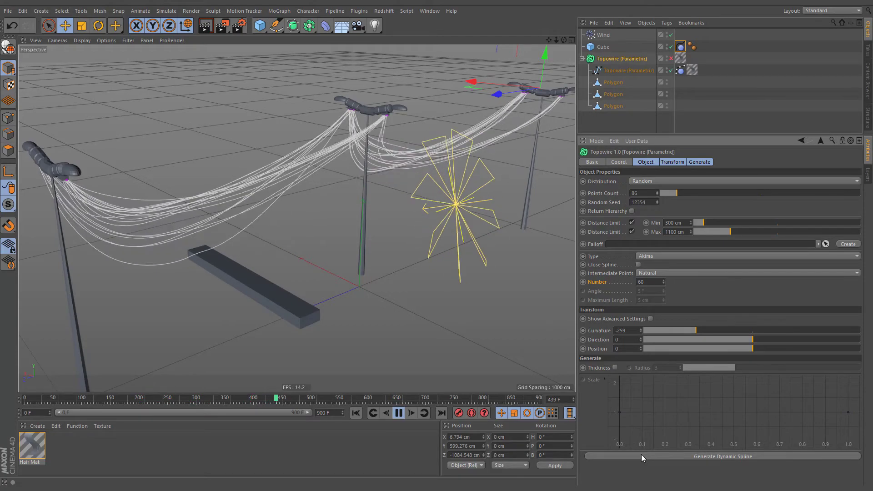
left_click_drag(327, 319, 333, 144)
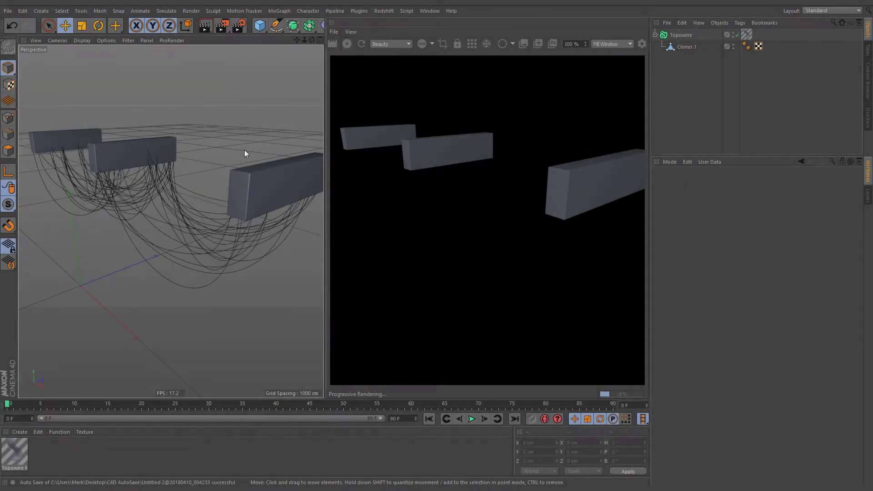
- Set the renderer to Redshift in the render settings
left_click(239, 29)
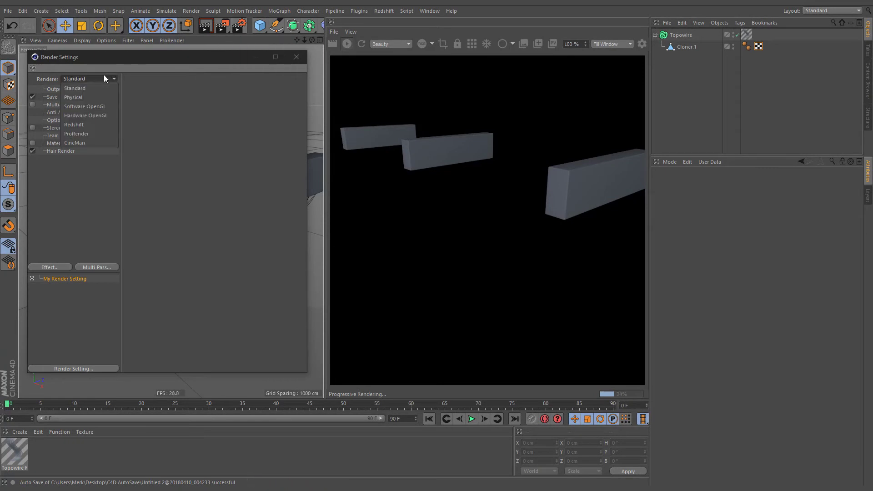
left_click(93, 125)
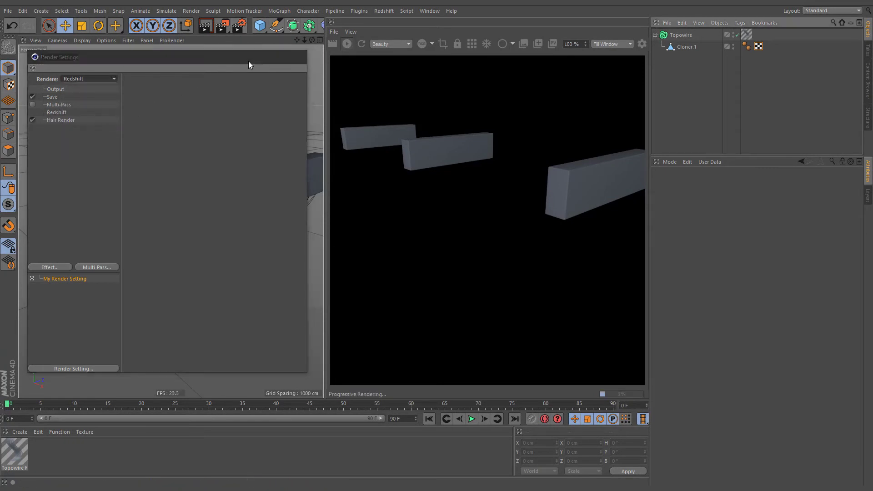
- Optimize the Topowire object for Redshift rendering and set the curve thickness in its Redshift Object tag to 2.79
left_click(248, 61)
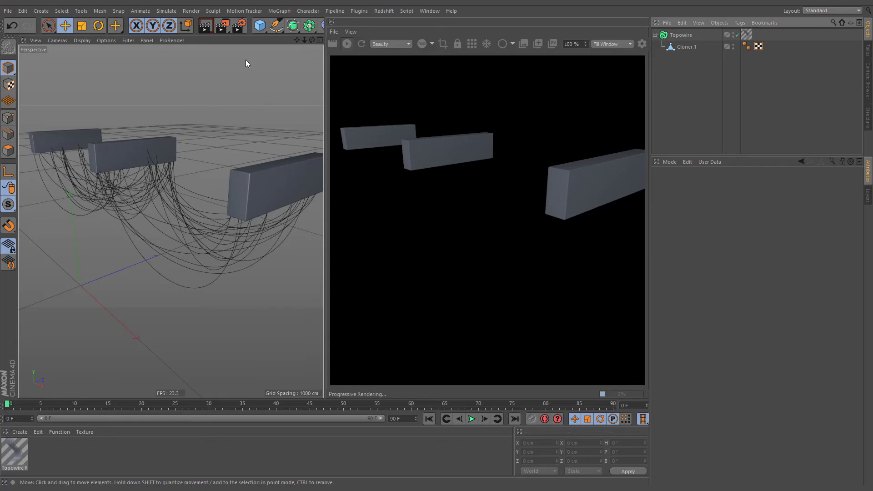
double_click(662, 35)
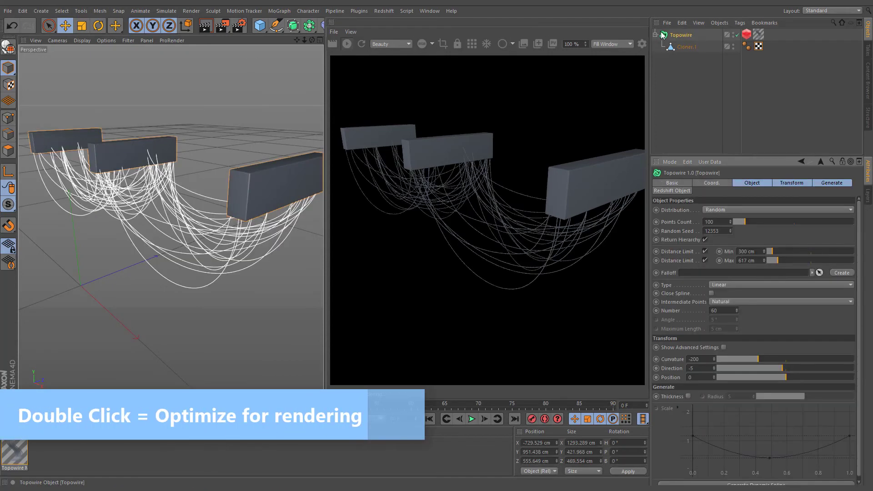
left_click(747, 35)
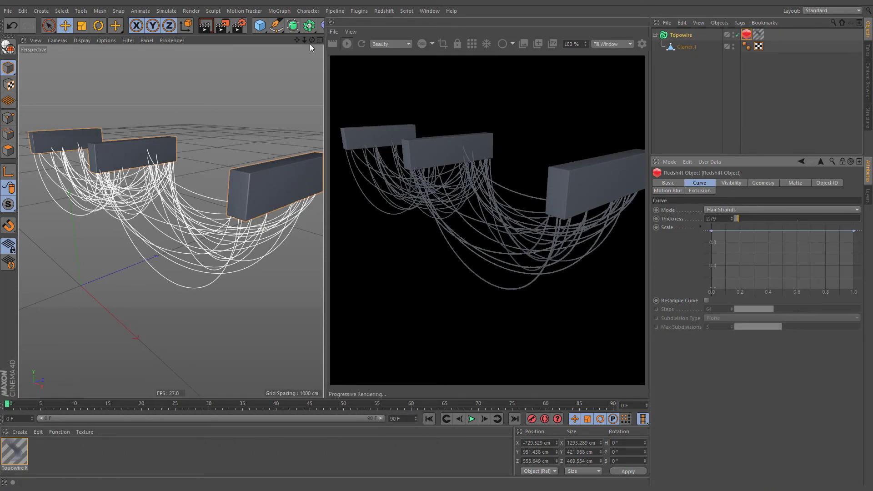
mouse_move(312, 40)
left_mouse_down()
mouse_move(346, 62)
mouse_move(314, 45)
mouse_move(335, 32)
mouse_move(325, 46)
left_mouse_up()
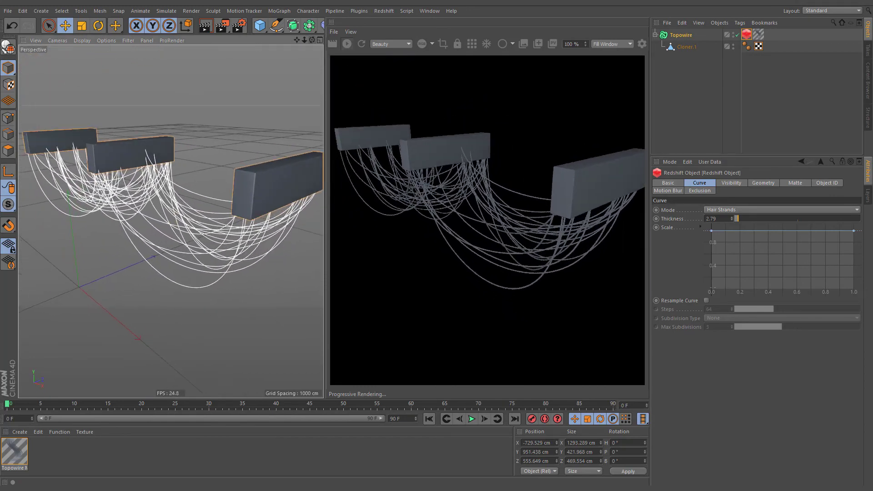
- Add a second Topowire object to the scene and open the curve settings of its Redshift Object tag
left_click(357, 11)
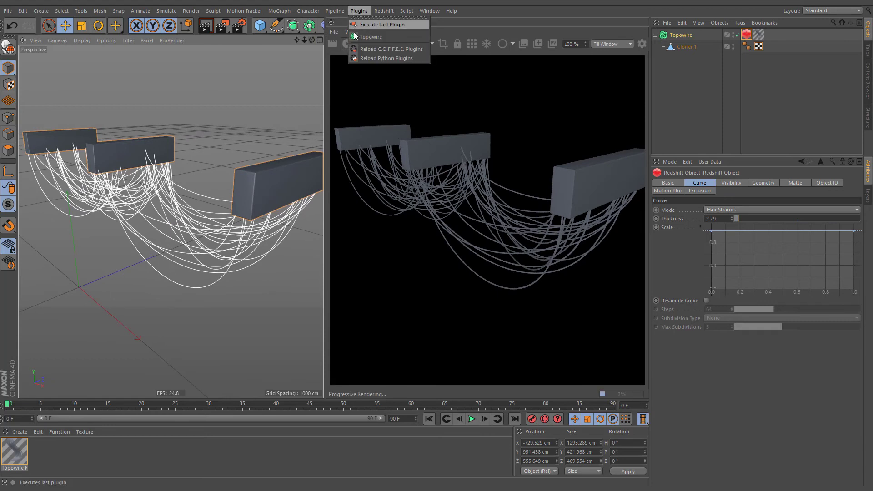
left_click(403, 36)
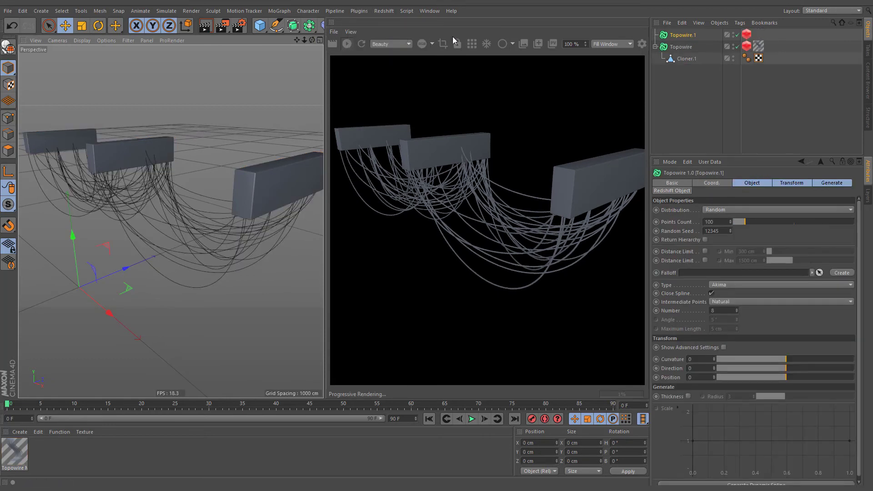
left_click(746, 35)
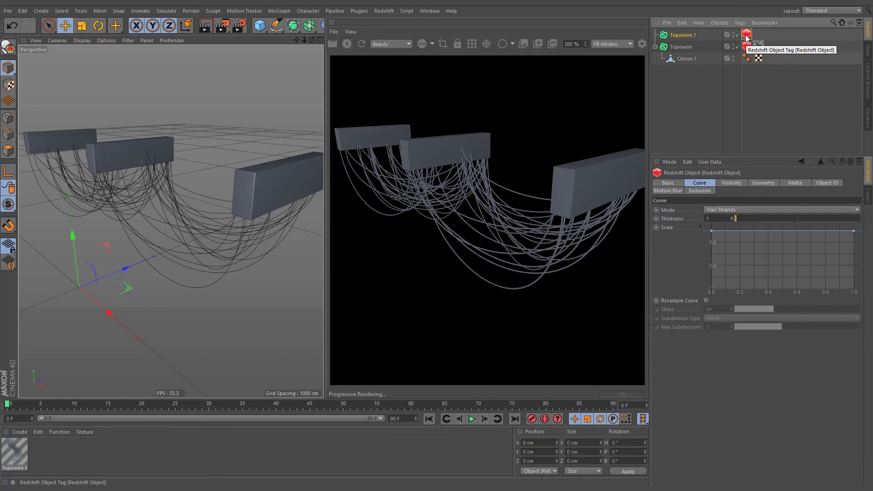